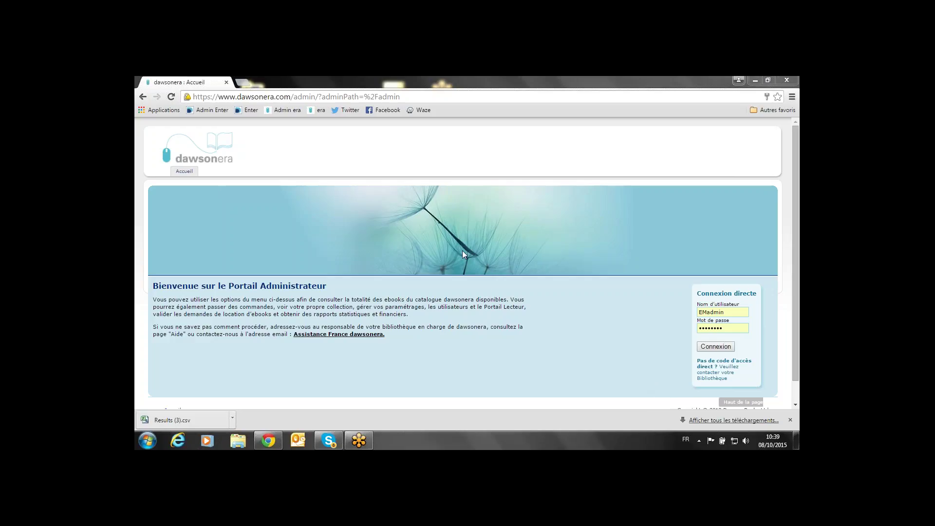
# Step: Sign in to the administrator portal with the prefilled credentials and open the administrator portal configuration
pyautogui.click(457, 174)
pyautogui.click(724, 347)
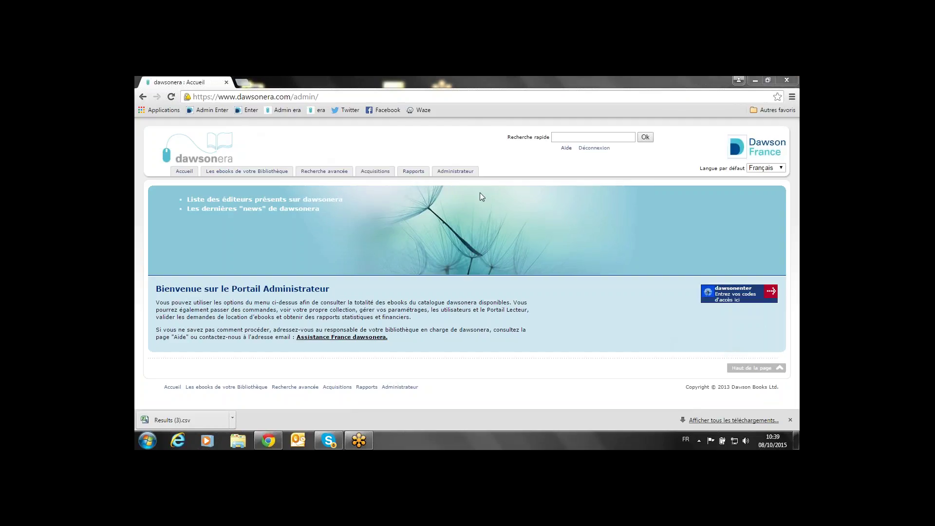
pyautogui.moveTo(463, 172)
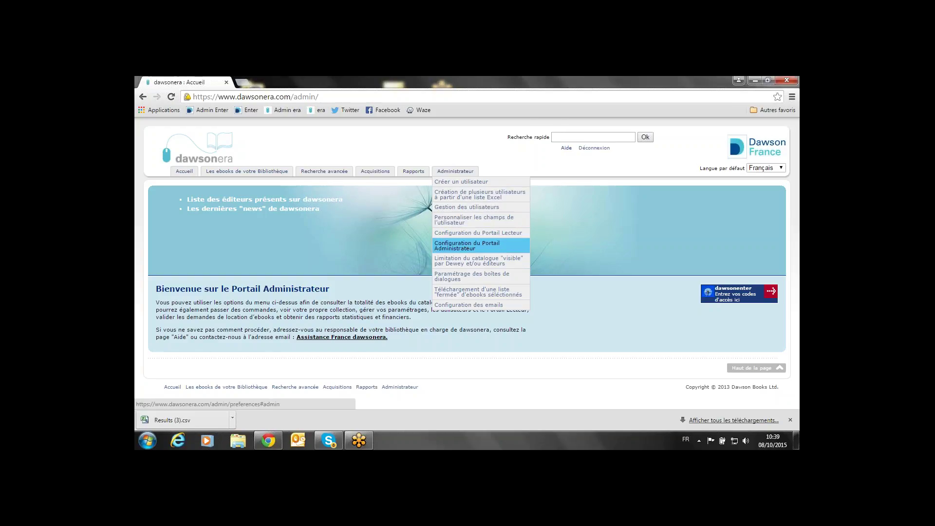
pyautogui.click(467, 246)
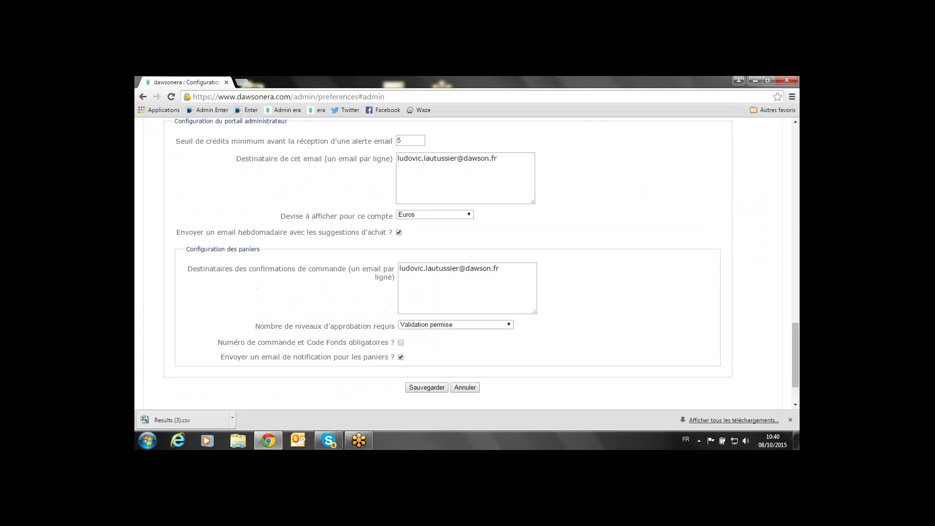
# Step: Examine the ADL validation rules, including each rule's minimum count, consultation type and ET/OU operator
pyautogui.scroll(10, 467, 263)
pyautogui.scroll(-1, 311, 174)
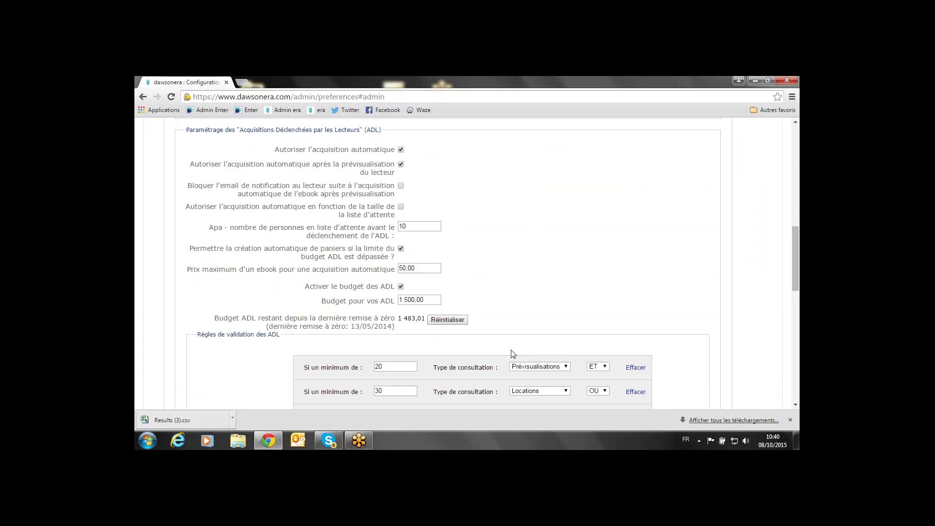
pyautogui.scroll(-2, 513, 354)
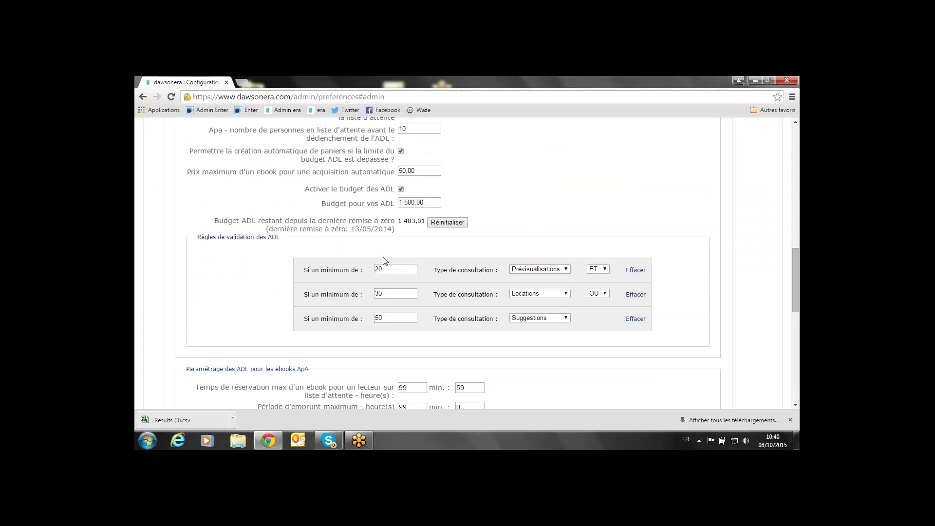
pyautogui.click(384, 270)
pyautogui.scroll(1, 390, 268)
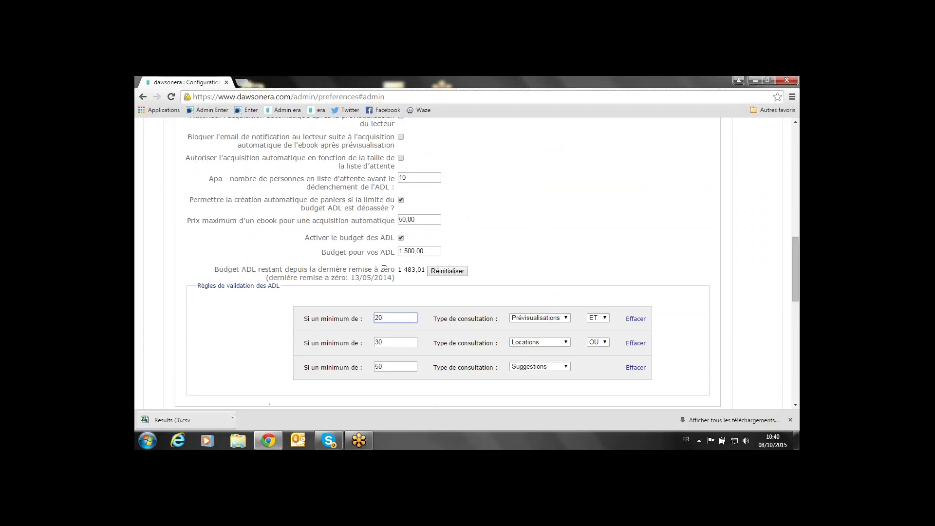
pyautogui.scroll(2, 423, 250)
pyautogui.scroll(-2, 423, 250)
pyautogui.click(404, 342)
pyautogui.click(566, 318)
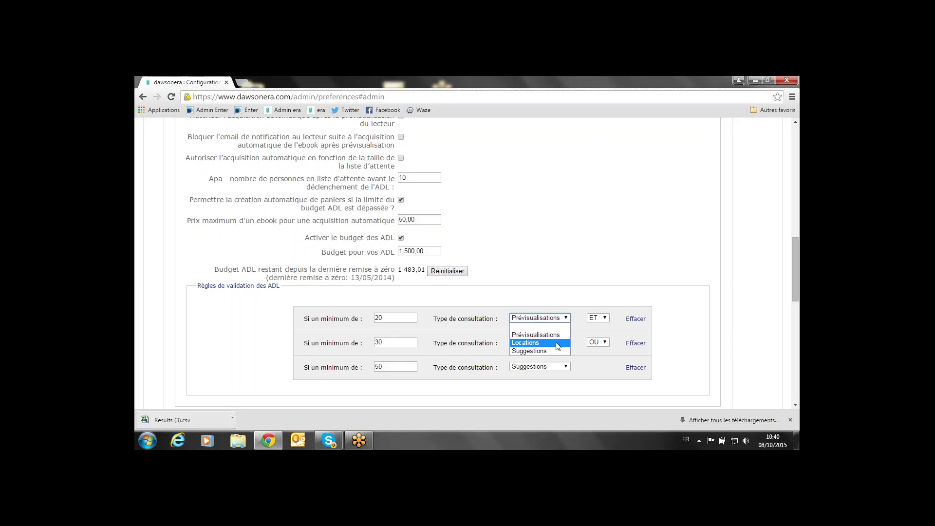
pyautogui.click(605, 318)
pyautogui.click(600, 284)
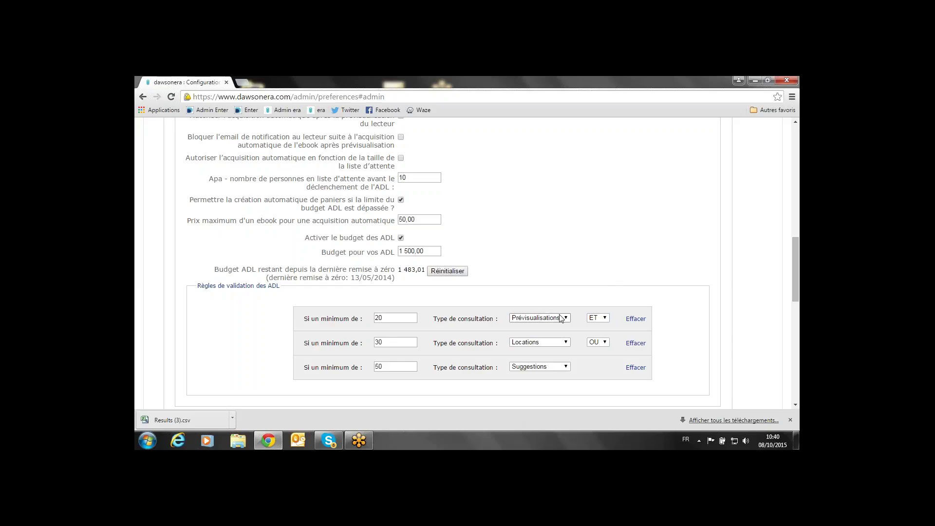
pyautogui.click(382, 318)
pyautogui.click(388, 342)
pyautogui.click(408, 316)
# Step: Check the automatic acquisition options and block the notification email to readers after an automatic acquisition following preview
pyautogui.scroll(2, 427, 279)
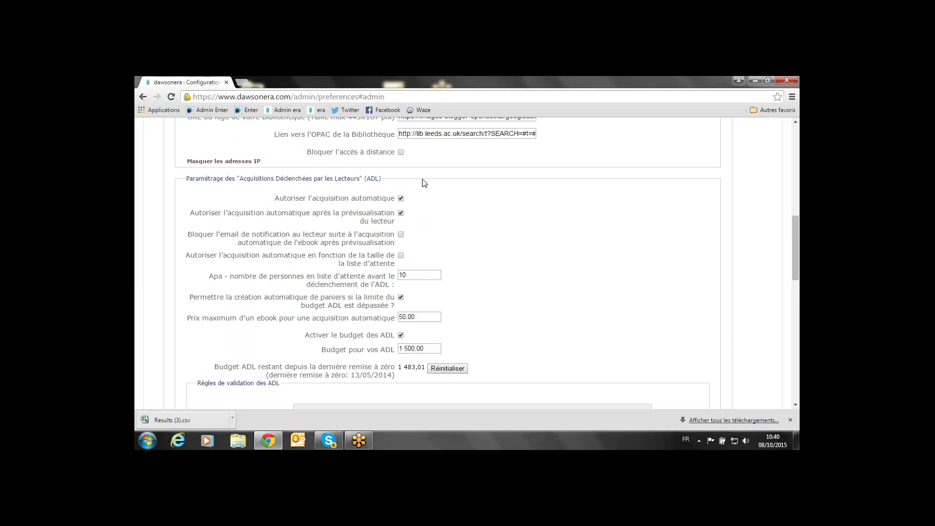
pyautogui.click(402, 199)
pyautogui.click(401, 213)
pyautogui.click(400, 212)
pyautogui.click(401, 213)
pyautogui.click(401, 235)
# Step: Allow automatic acquisition based on waiting list size, with an ApA threshold of 10 people before the ADL triggers
pyautogui.click(427, 271)
pyautogui.press('BackSpace')
pyautogui.press('BackSpace')
pyautogui.write('10')
pyautogui.click(401, 255)
pyautogui.click(411, 273)
pyautogui.click(411, 274)
pyautogui.click(423, 299)
# Step: Examine the ADL budget, the maximum ebook price for automatic acquisition and the automatic basket option for exceeded budgets
pyautogui.scroll(-1, 427, 299)
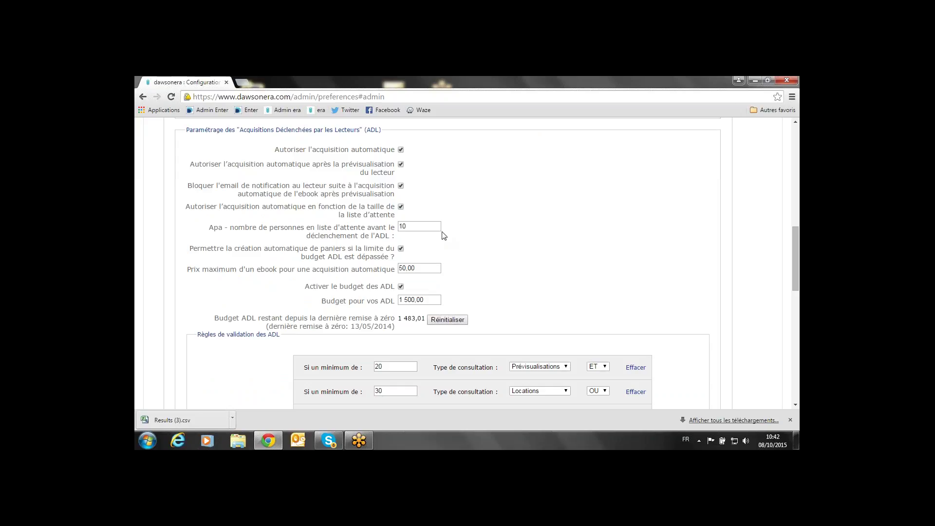
pyautogui.moveTo(424, 299); pyautogui.dragTo(398, 299)
pyautogui.click(435, 300)
pyautogui.click(406, 268)
pyautogui.click(419, 268)
pyautogui.click(398, 250)
pyautogui.click(425, 299)
# Step: Open the page for limiting the visible catalogue by Dewey class and/or publisher
pyautogui.scroll(1, 523, 311)
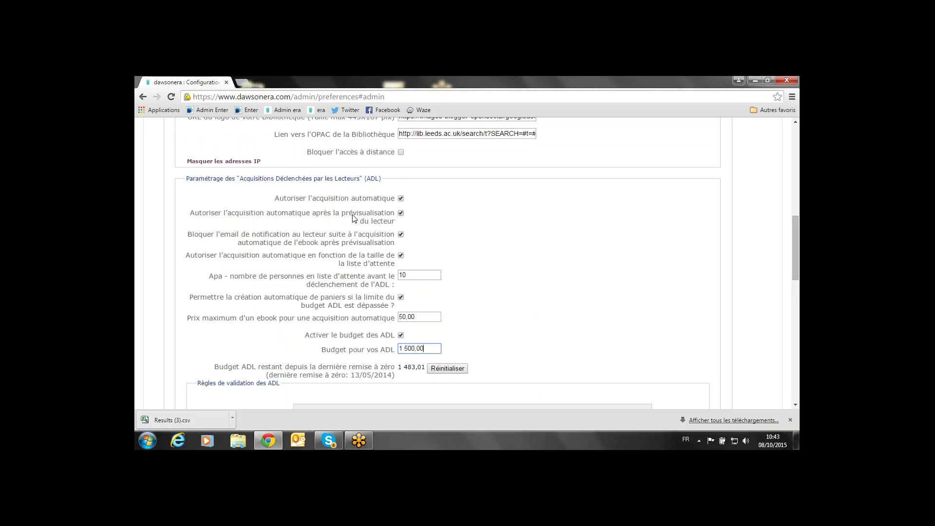
pyautogui.scroll(1, 564, 216)
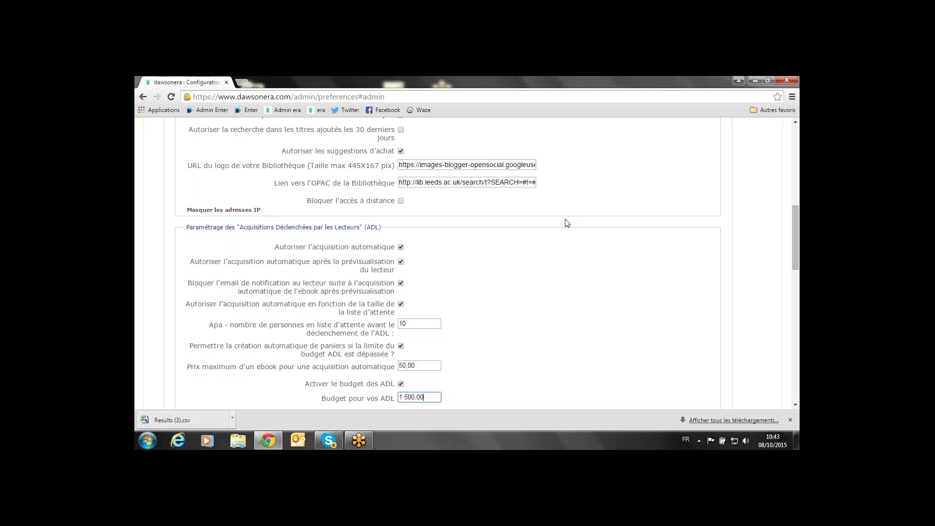
pyautogui.scroll(5, 566, 220)
pyautogui.scroll(3, 567, 222)
pyautogui.moveTo(466, 171)
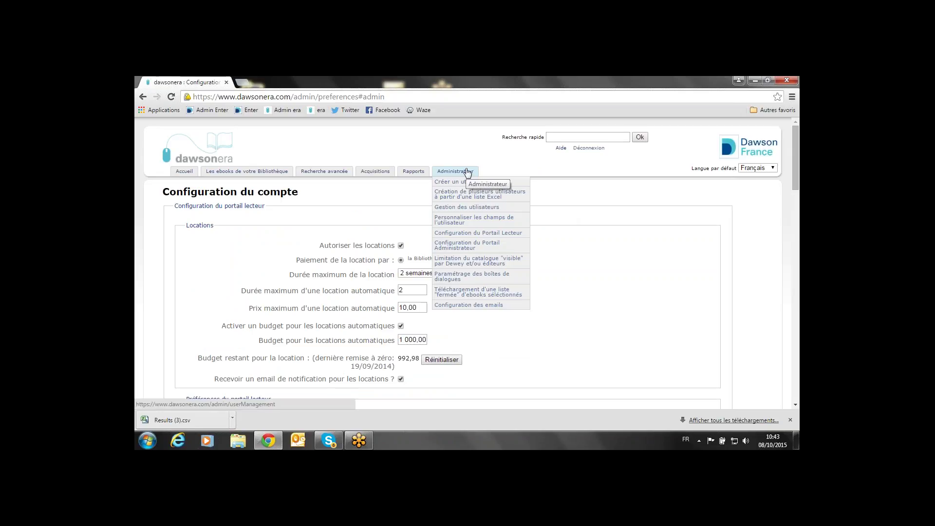
pyautogui.click(478, 261)
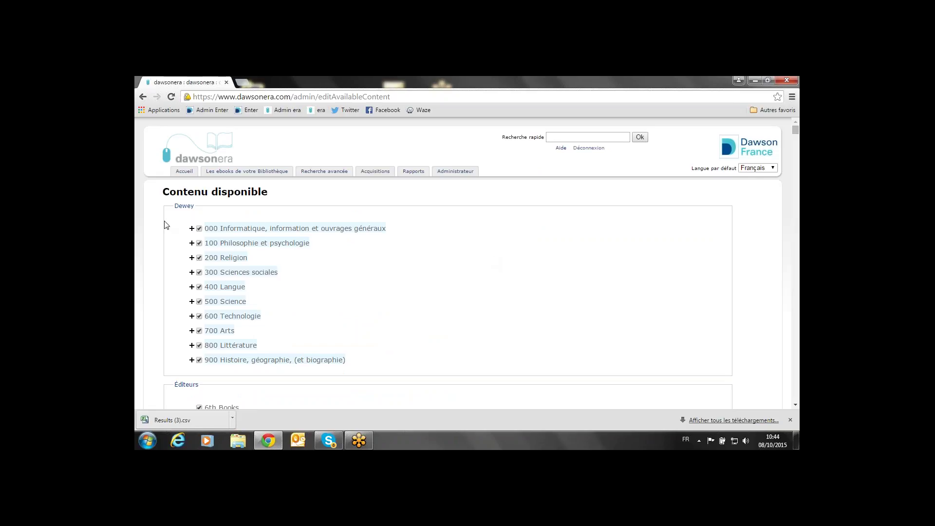
# Step: Look through the subdivisions of Dewey class 000 and the publisher list, and collapse class 000 again
pyautogui.click(192, 228)
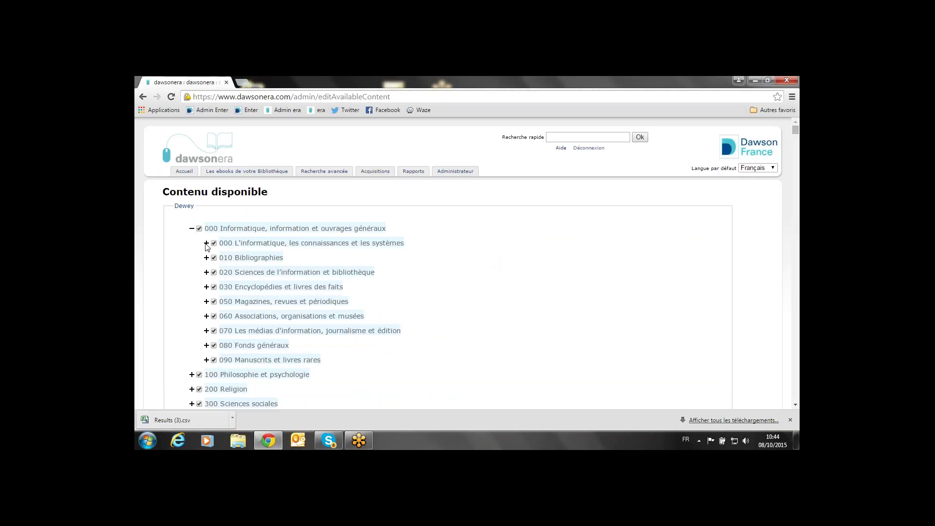
pyautogui.click(206, 243)
pyautogui.scroll(-15, 239, 294)
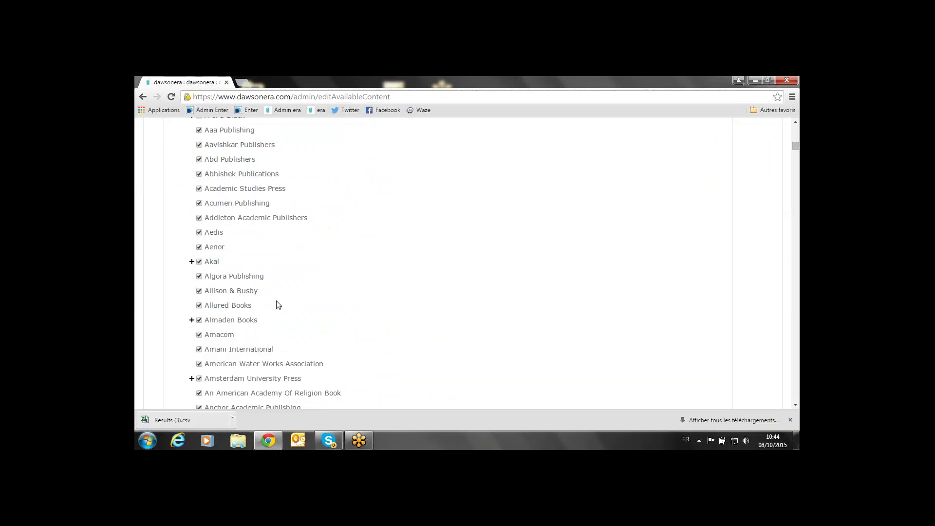
pyautogui.scroll(10, 278, 305)
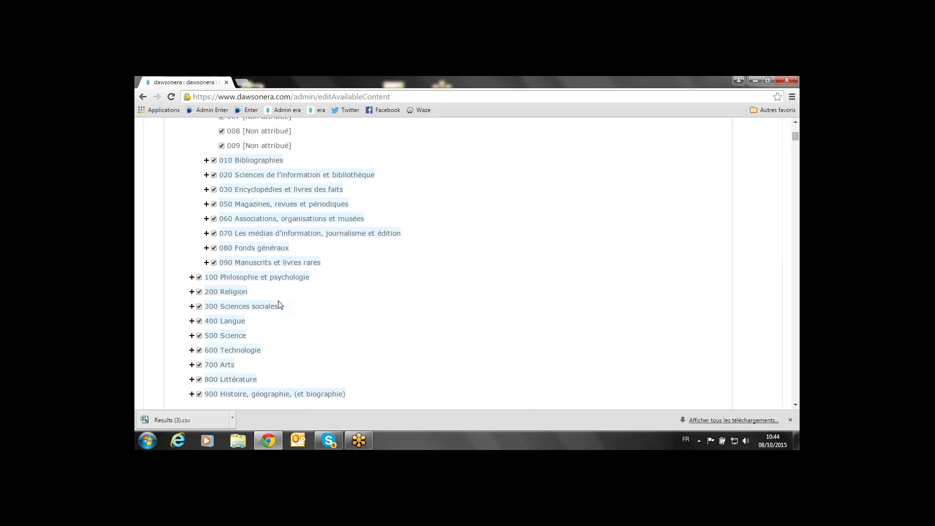
pyautogui.scroll(2, 279, 305)
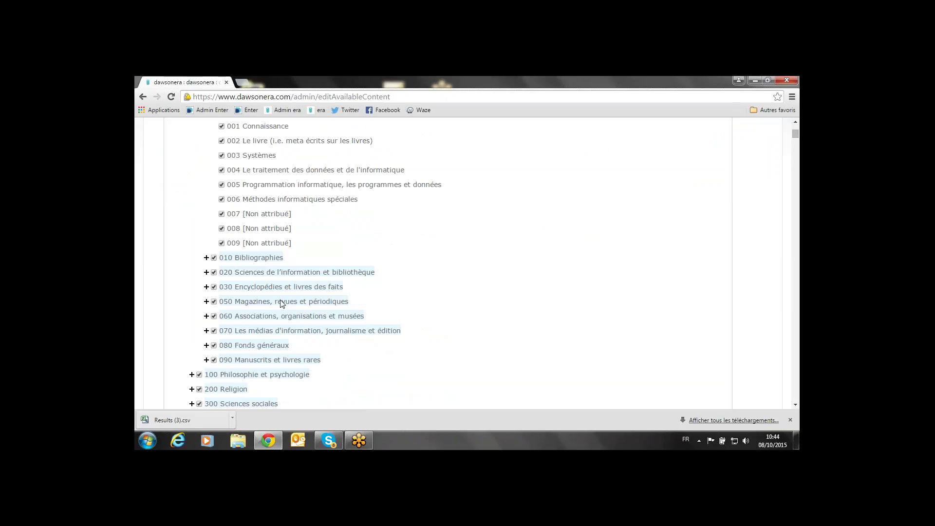
pyautogui.scroll(3, 281, 303)
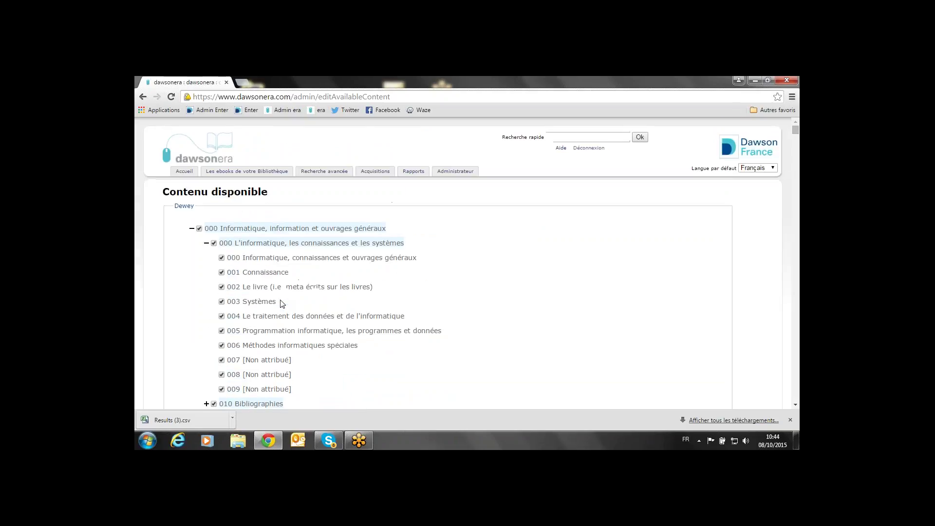
pyautogui.click(193, 228)
# Step: Open the page for uploading a closed list of selected ebooks
pyautogui.moveTo(451, 178)
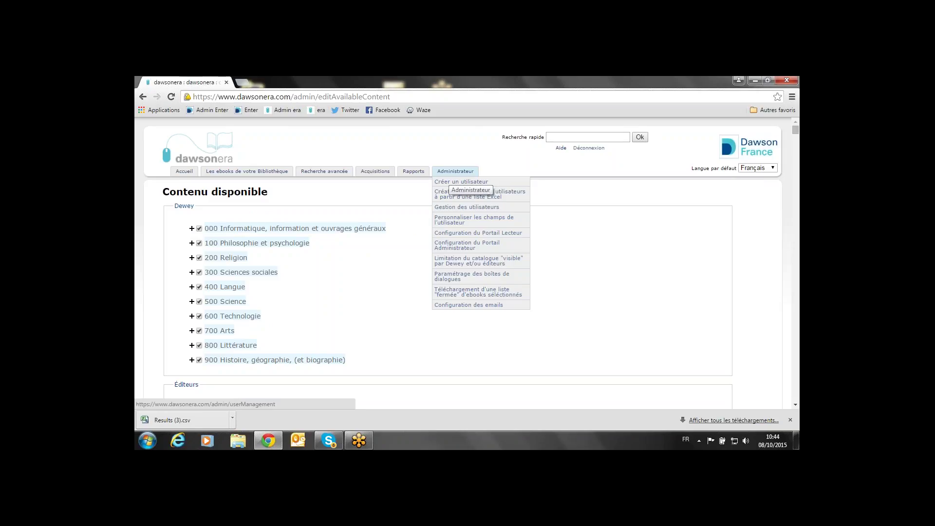
pyautogui.click(476, 296)
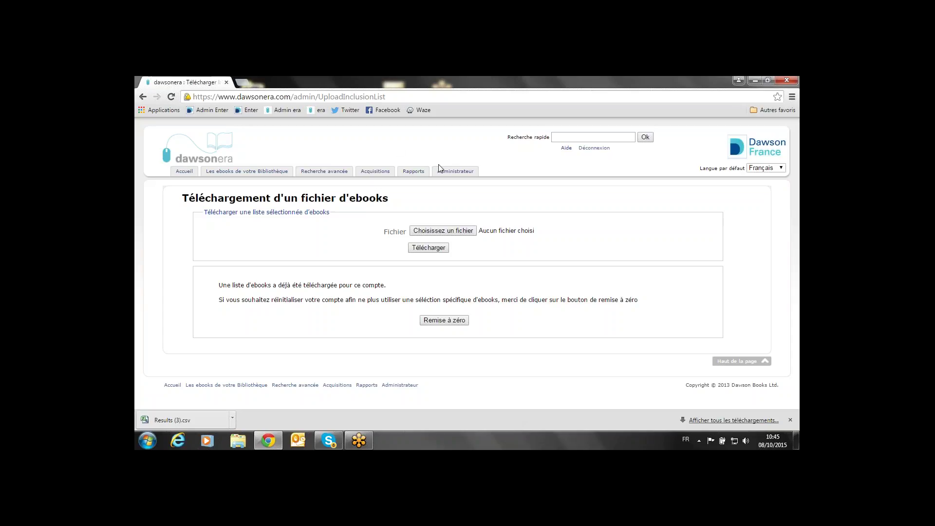
# Step: Open the reader portal configuration and review its ADL, rental and reader portal preference settings
pyautogui.moveTo(441, 169)
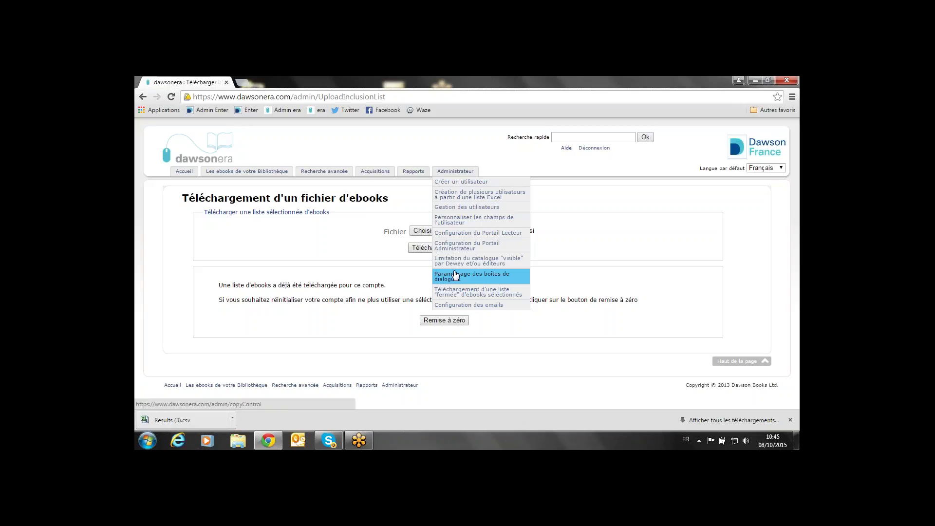
pyautogui.click(456, 240)
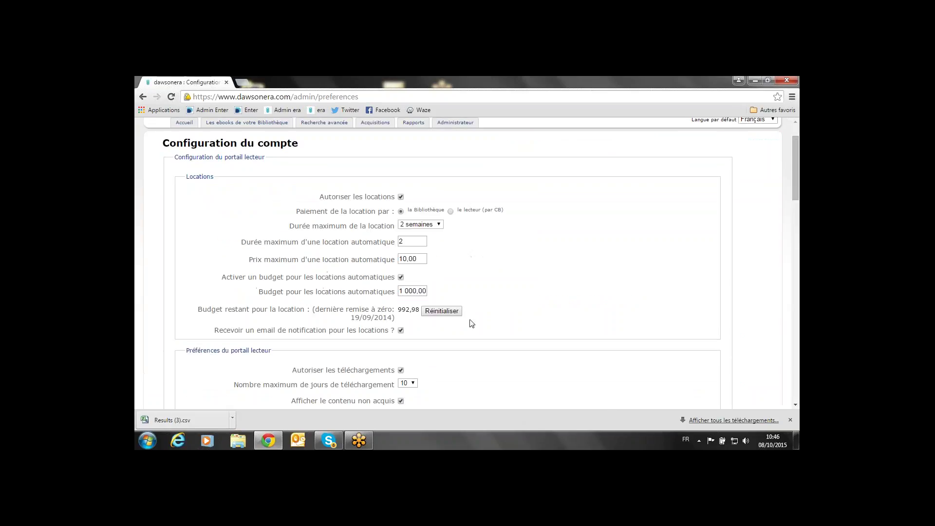
pyautogui.scroll(-2, 472, 324)
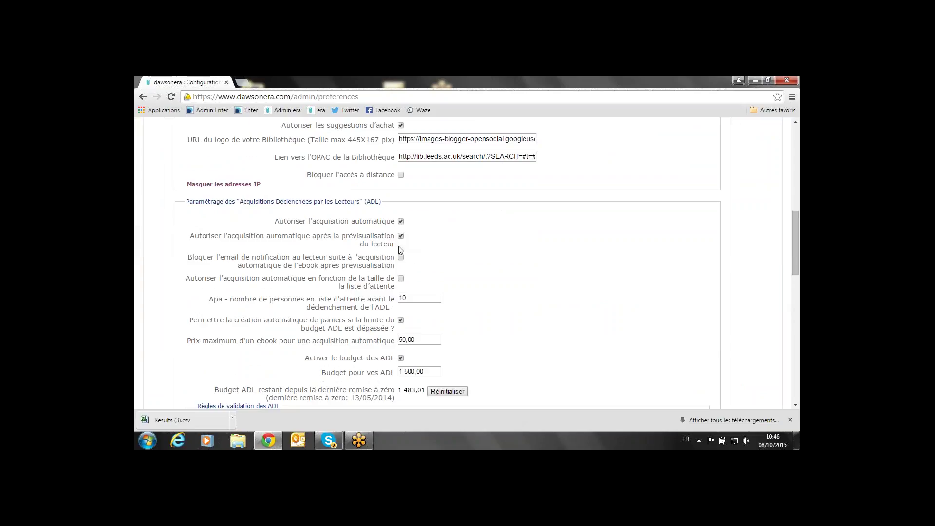
pyautogui.scroll(-1, 407, 258)
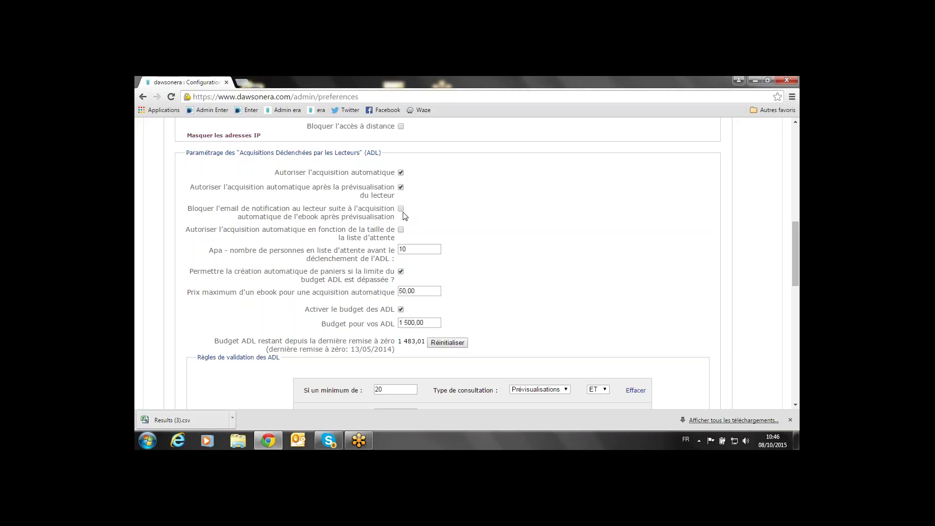
pyautogui.scroll(15, 407, 212)
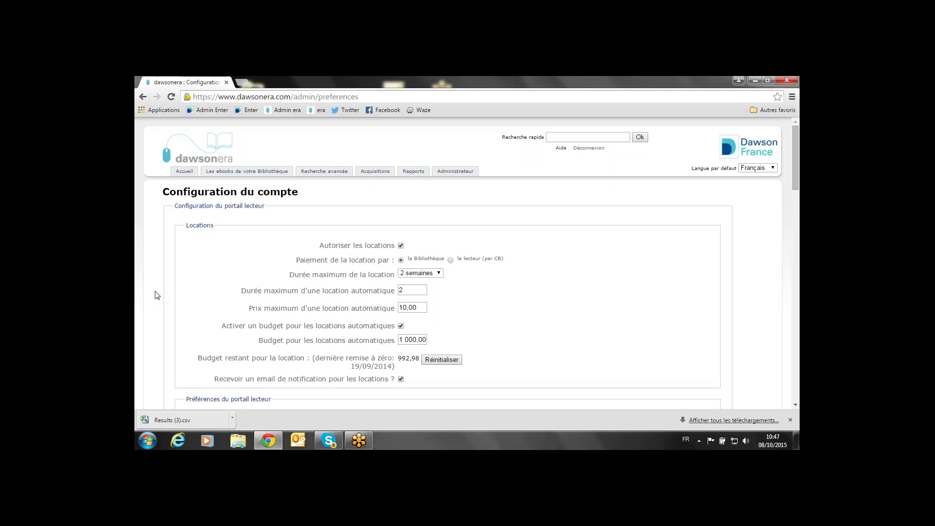
pyautogui.scroll(-2, 155, 295)
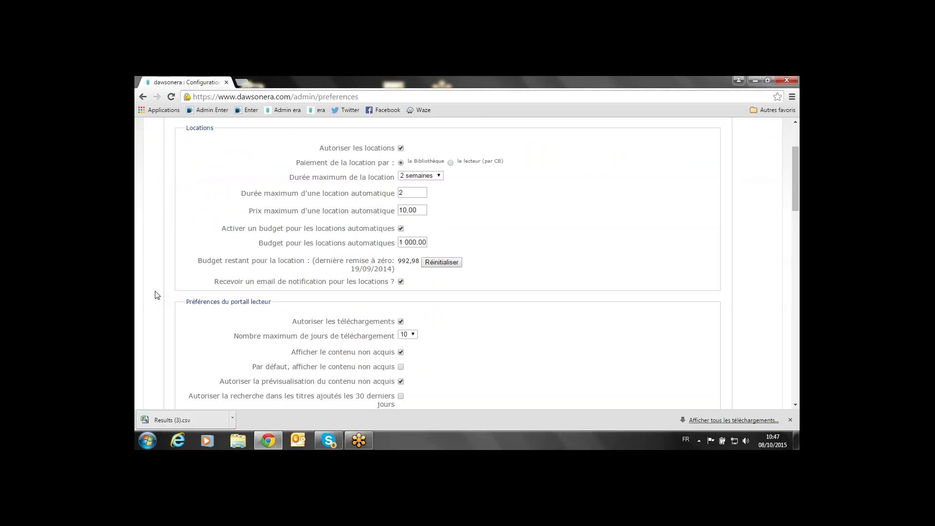
pyautogui.scroll(-3, 159, 302)
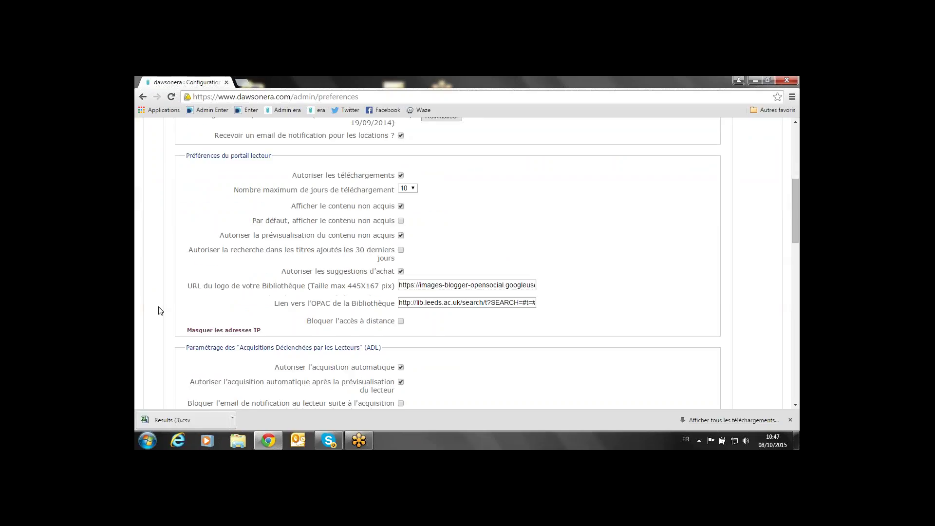
pyautogui.scroll(-1, 161, 311)
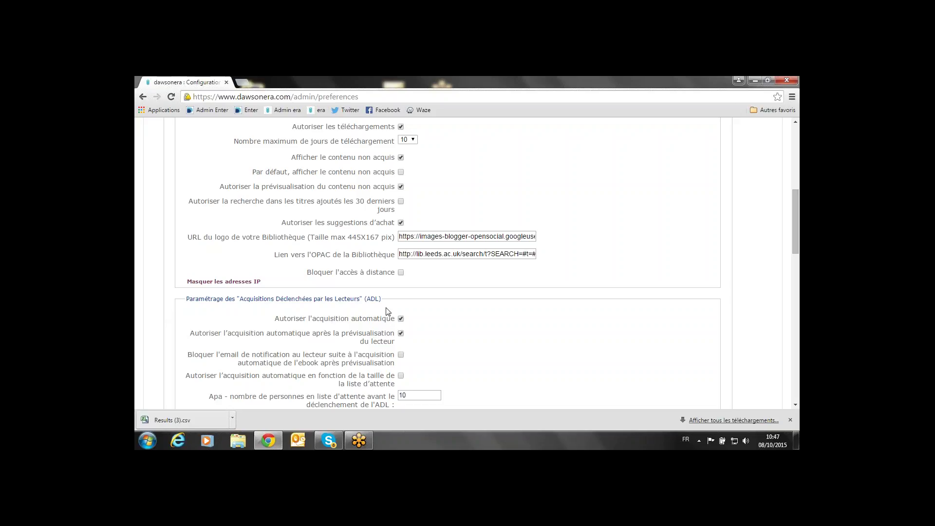
pyautogui.scroll(1, 388, 312)
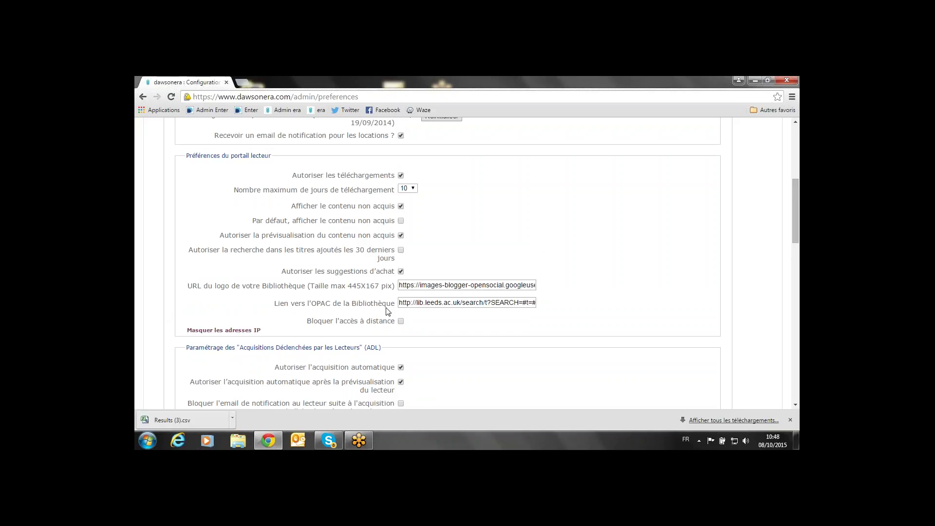
pyautogui.scroll(1, 388, 312)
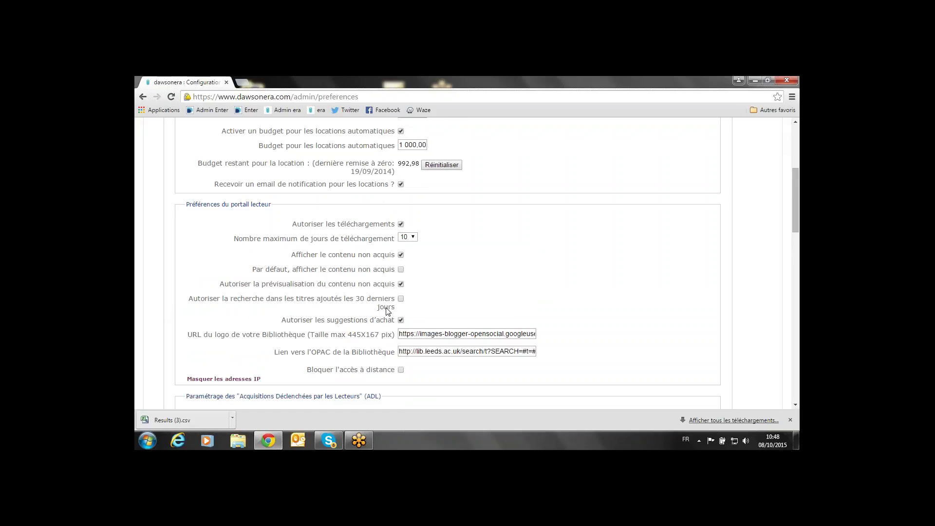
pyautogui.scroll(4, 388, 312)
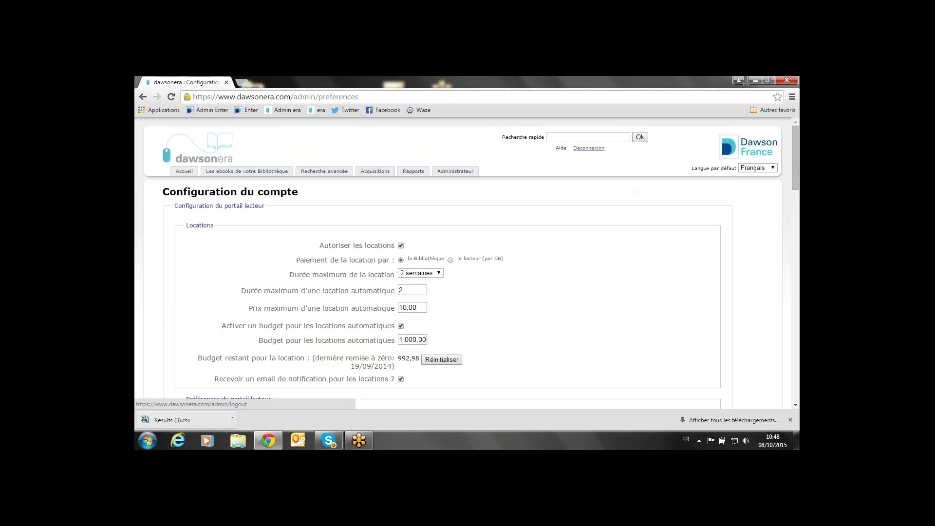
# Step: Sign out of the administrator portal and sign in to the dawsonera reader portal with the prefilled reader account
pyautogui.click(588, 148)
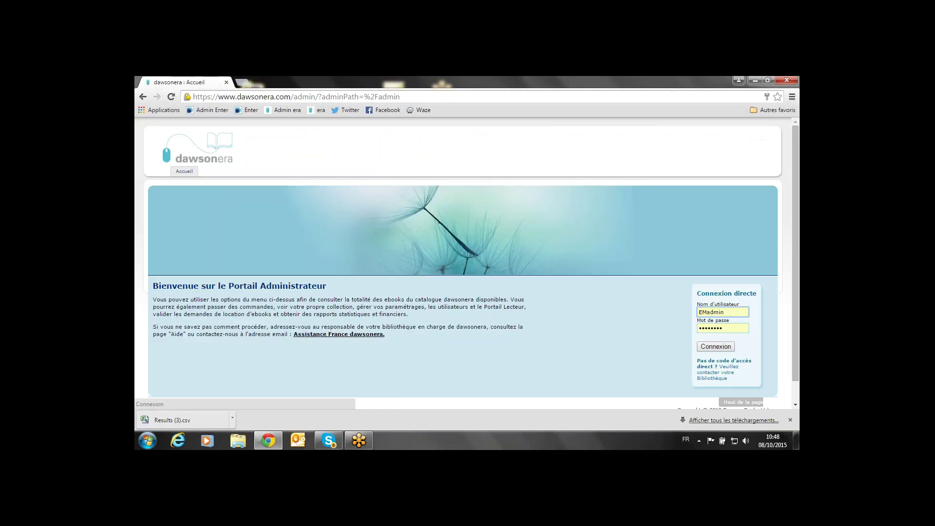
pyautogui.click(320, 111)
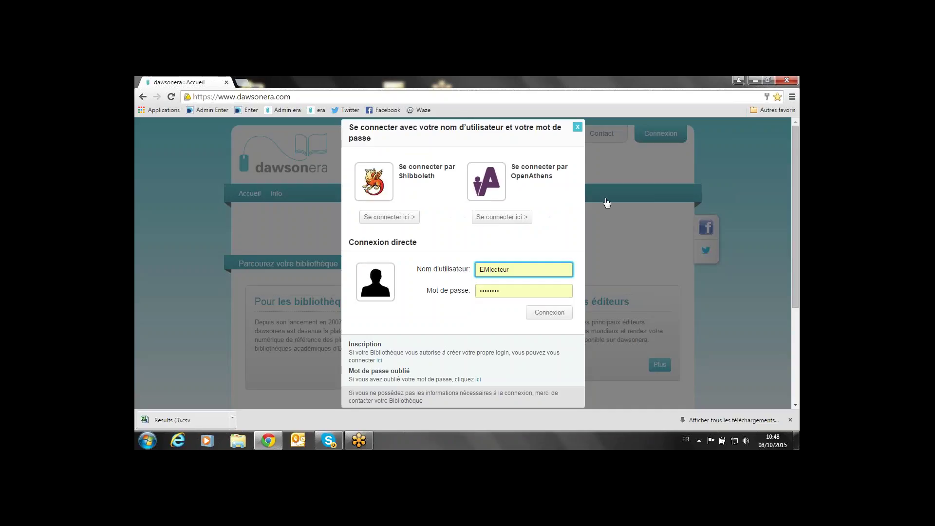
pyautogui.click(646, 136)
pyautogui.click(560, 316)
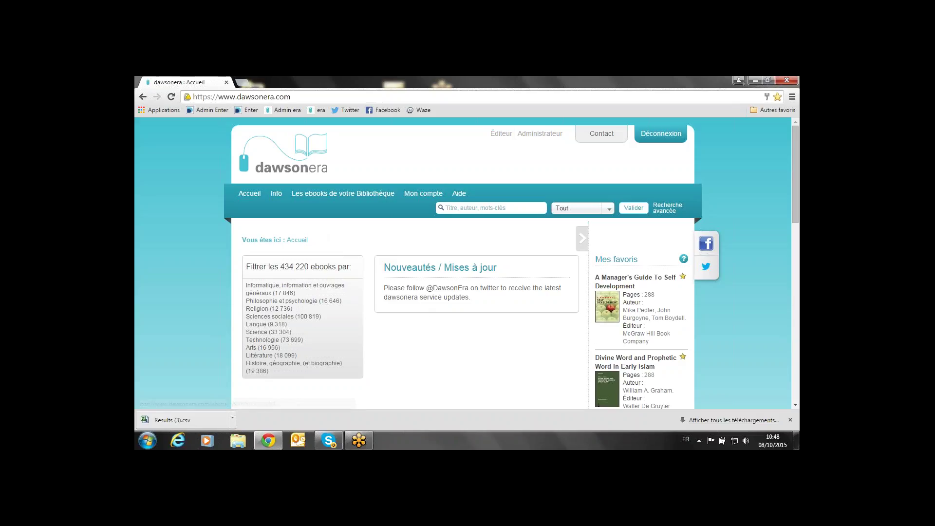
# Step: Look over the reader home page's favourites, saved searches and recently viewed titles
pyautogui.scroll(-1, 636, 274)
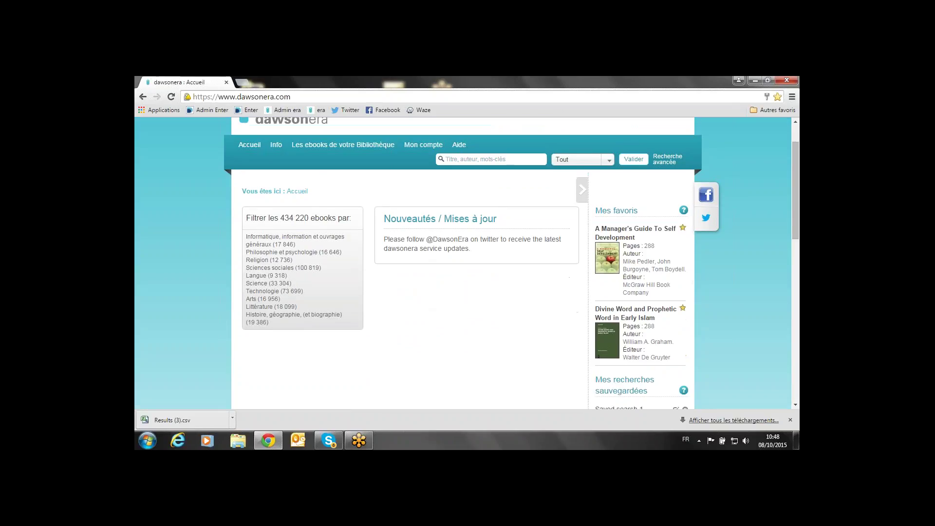
pyautogui.scroll(-2, 618, 312)
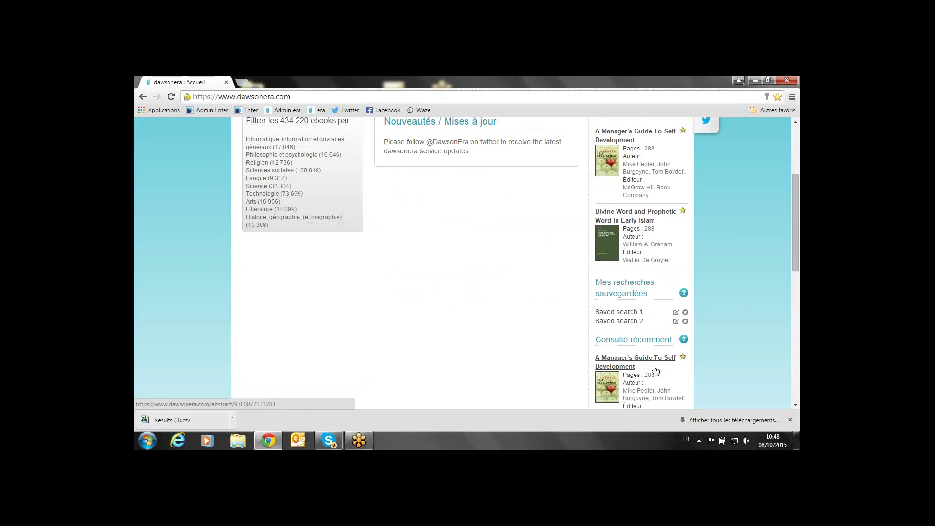
pyautogui.scroll(-1, 653, 365)
pyautogui.scroll(4, 773, 361)
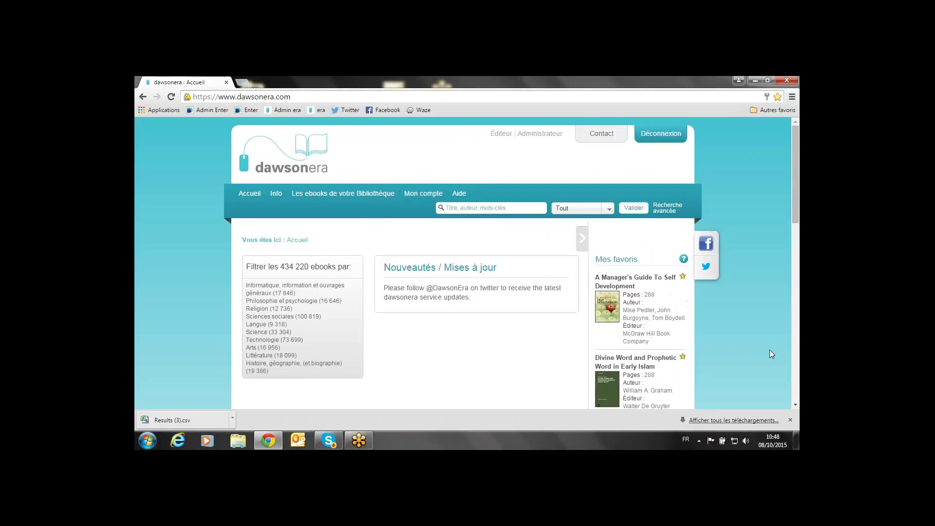
# Step: Open the library's ebooks list and examine the access options for purchased titles and titles not yet acquired
pyautogui.click(354, 195)
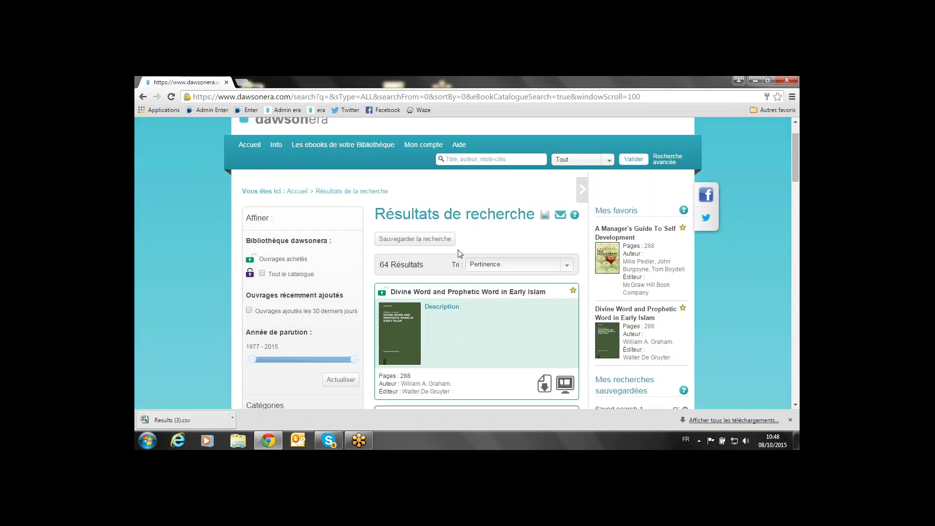
pyautogui.scroll(-1, 458, 252)
pyautogui.scroll(-1, 458, 253)
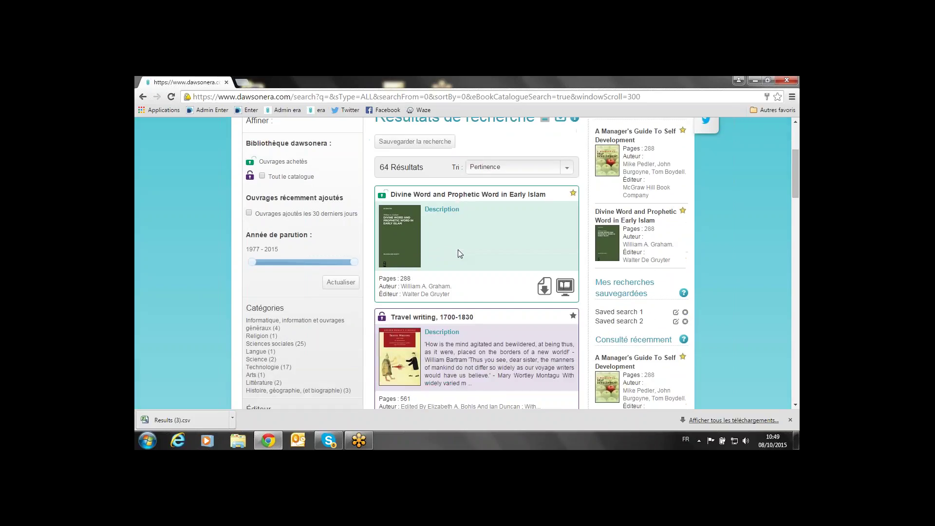
pyautogui.scroll(-1, 461, 255)
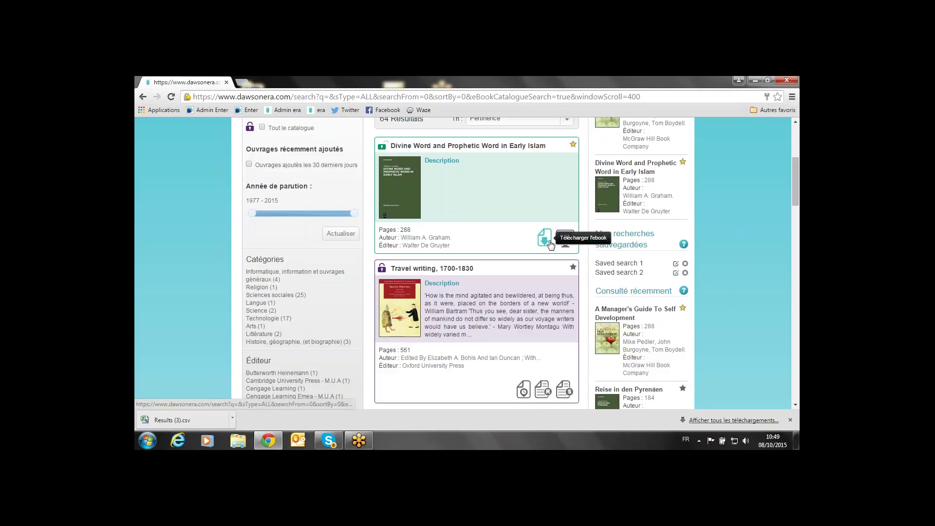
pyautogui.scroll(-1, 536, 282)
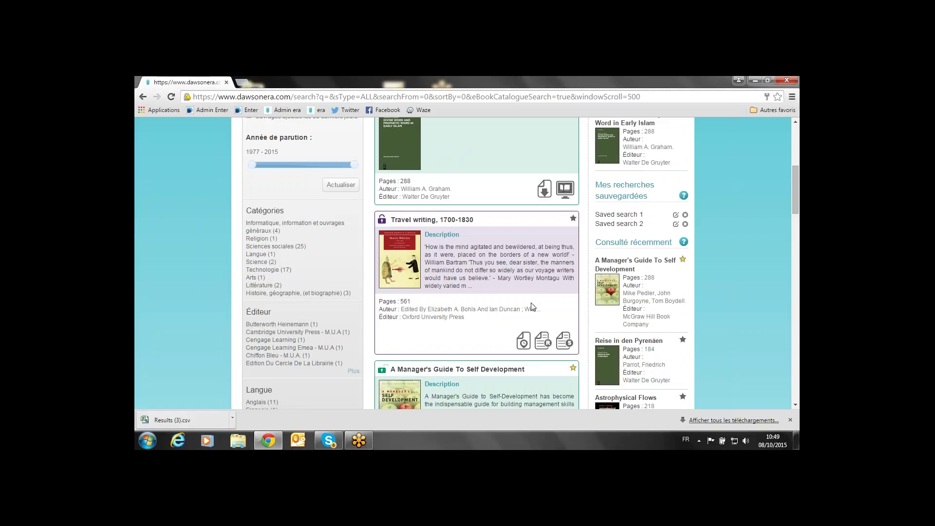
pyautogui.scroll(2, 467, 263)
pyautogui.scroll(-2, 566, 341)
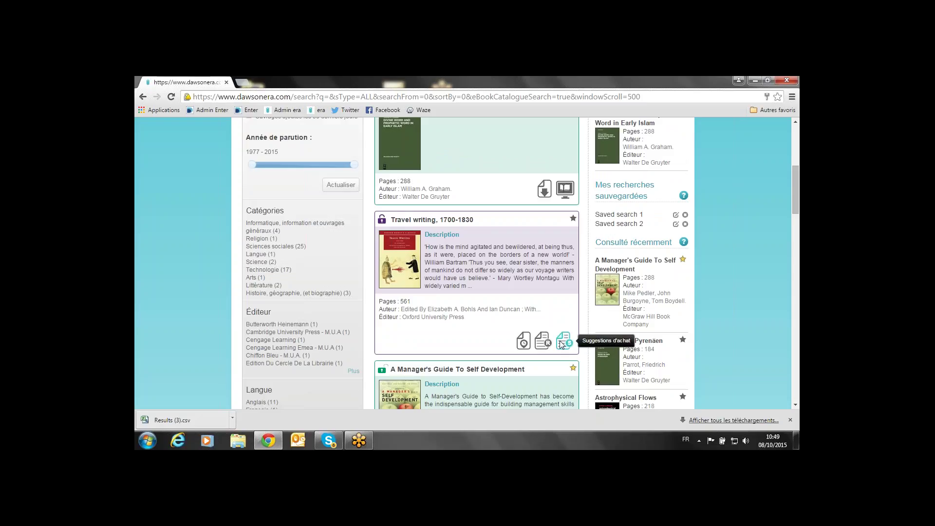
pyautogui.scroll(3, 561, 345)
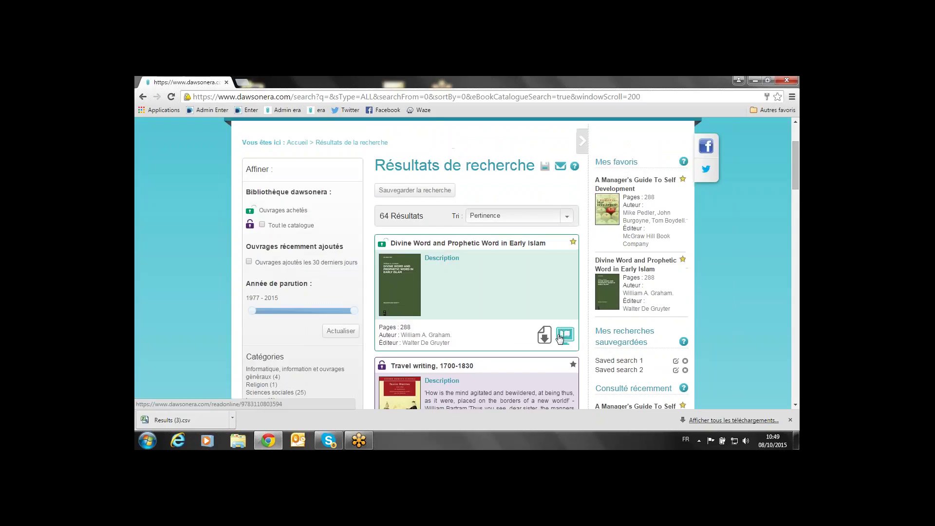
pyautogui.scroll(1, 560, 336)
pyautogui.click(463, 159)
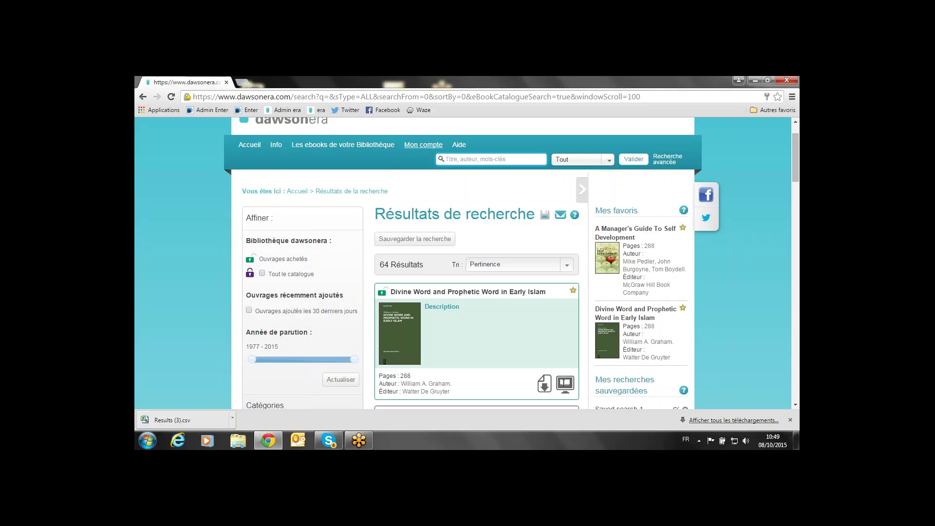
# Step: Open the reader account and review the favourites and the comments on titles
pyautogui.click(428, 145)
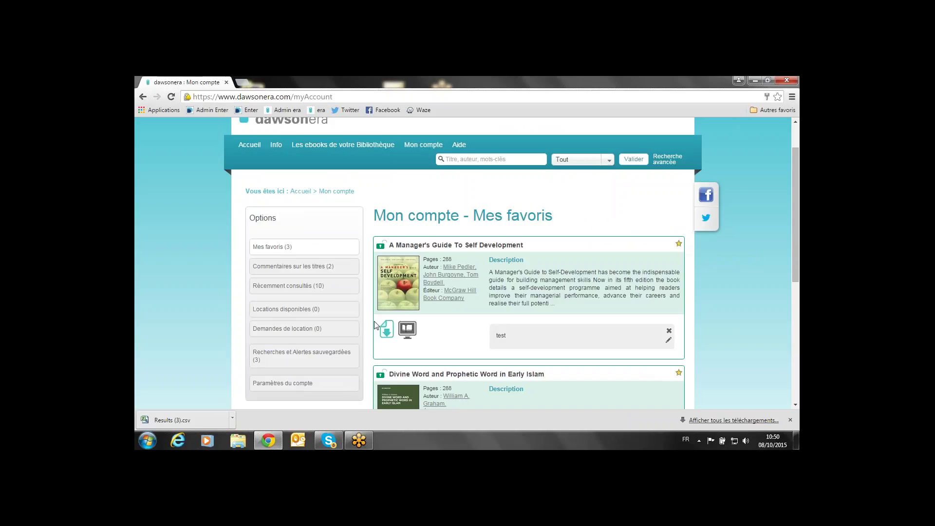
pyautogui.click(320, 267)
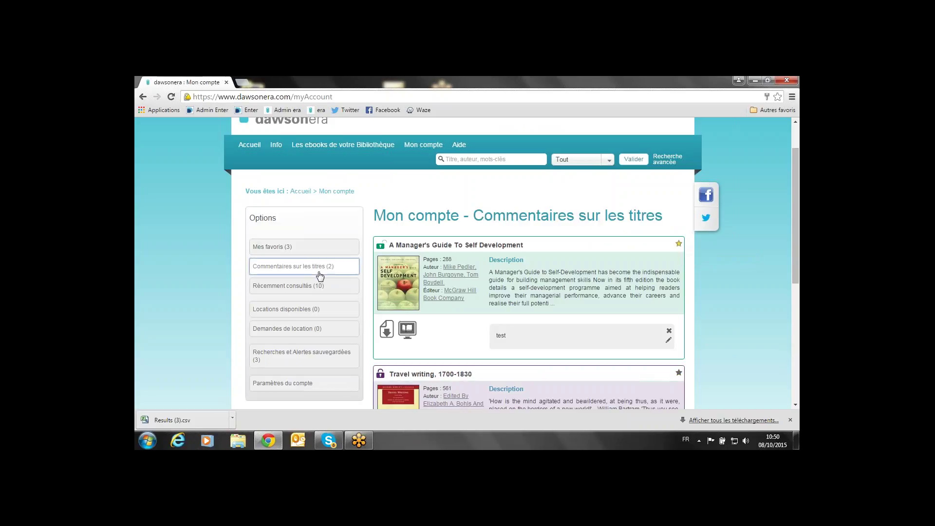
pyautogui.scroll(-1, 525, 350)
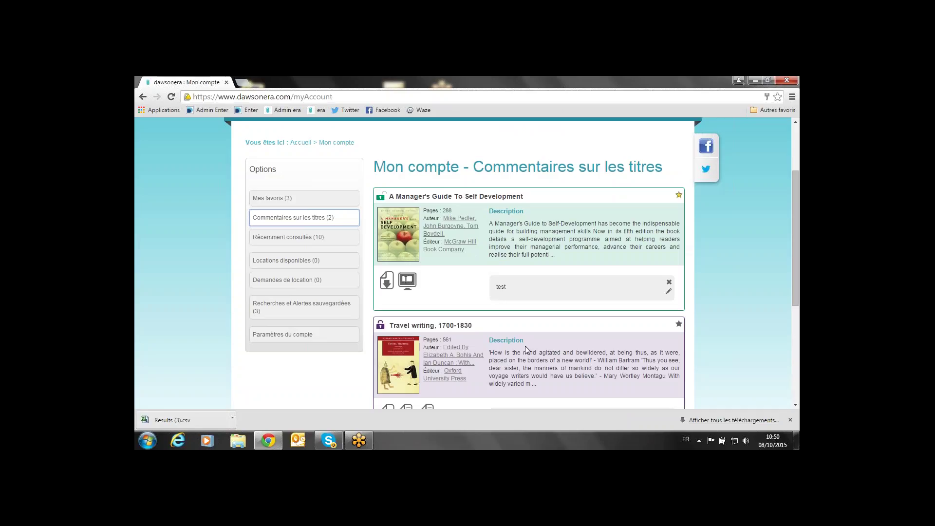
# Step: Open the record of "A Manager's Guide To Self Development" and review its description, comment and table of contents
pyautogui.click(509, 197)
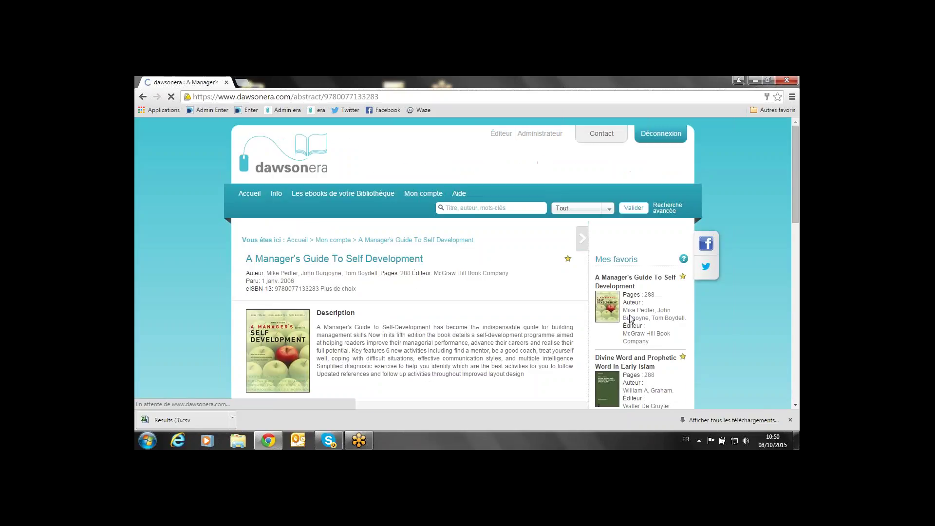
pyautogui.scroll(-4, 621, 333)
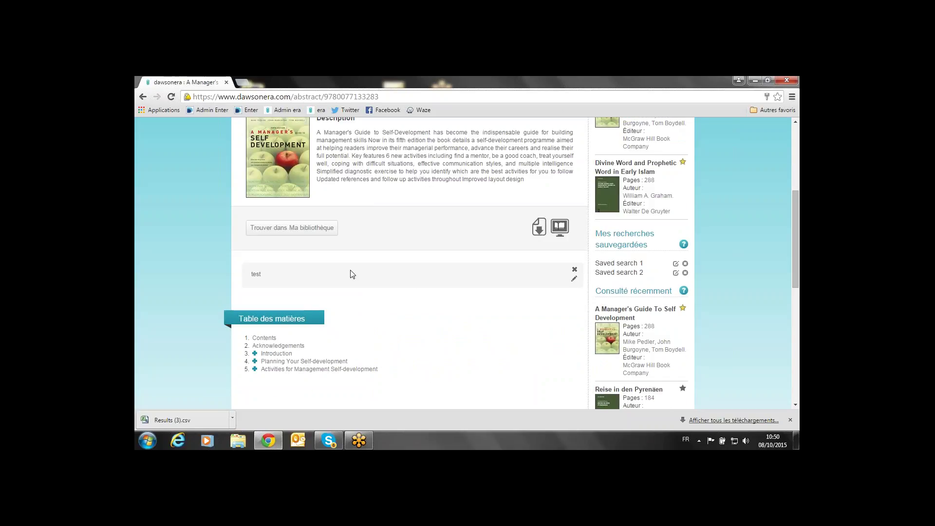
pyautogui.scroll(2, 441, 292)
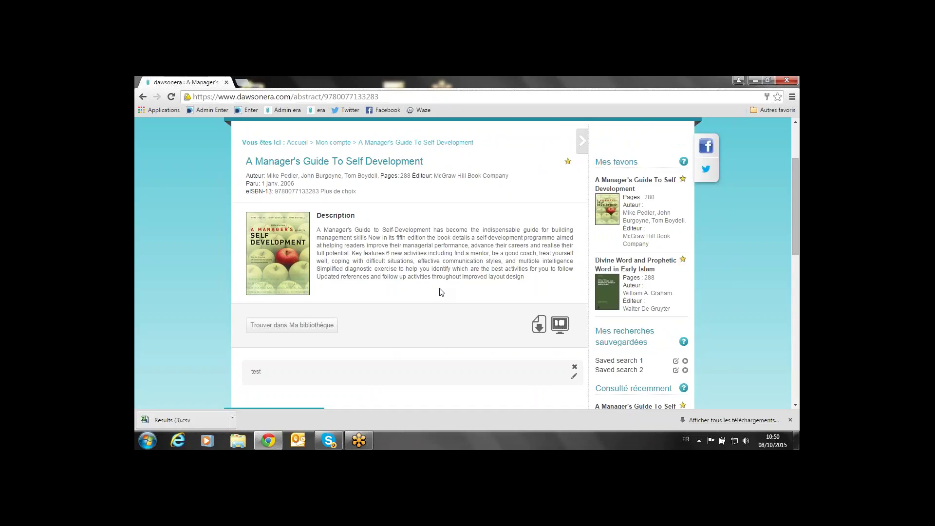
pyautogui.scroll(2, 441, 293)
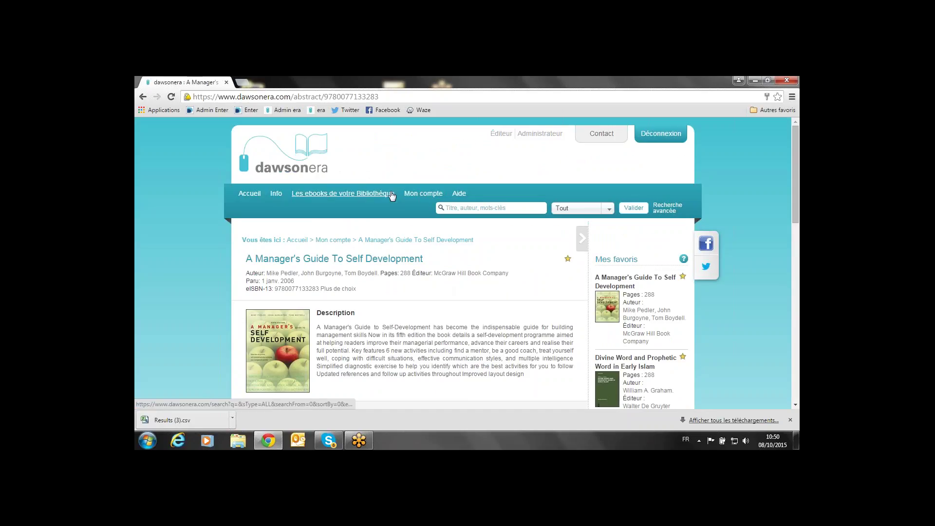
# Step: Return to the reader account and review the recently viewed titles, available rentals, and saved searches and alerts
pyautogui.click(421, 195)
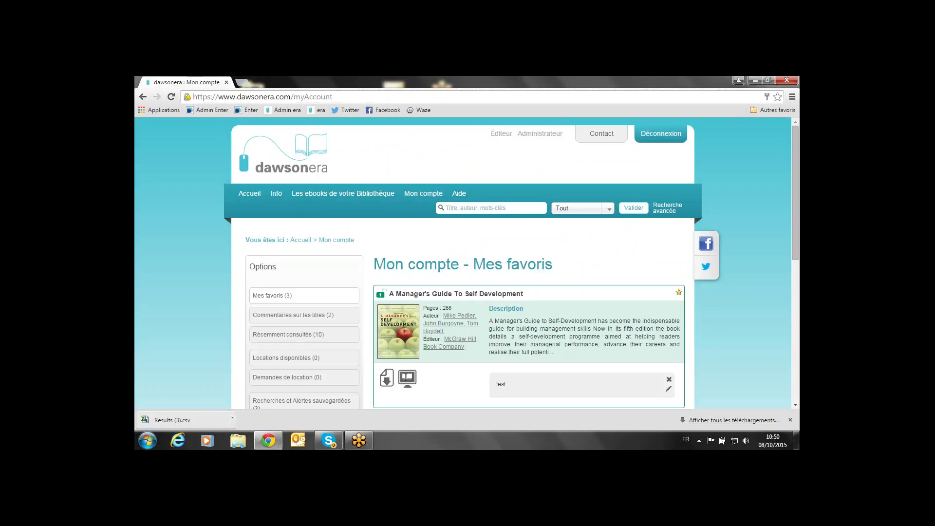
pyautogui.scroll(-1, 422, 195)
pyautogui.click(321, 291)
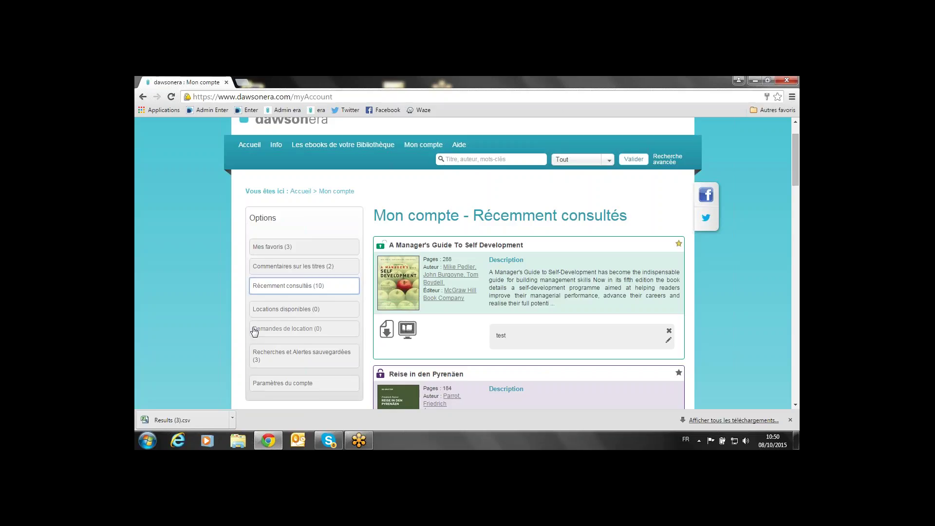
pyautogui.click(286, 310)
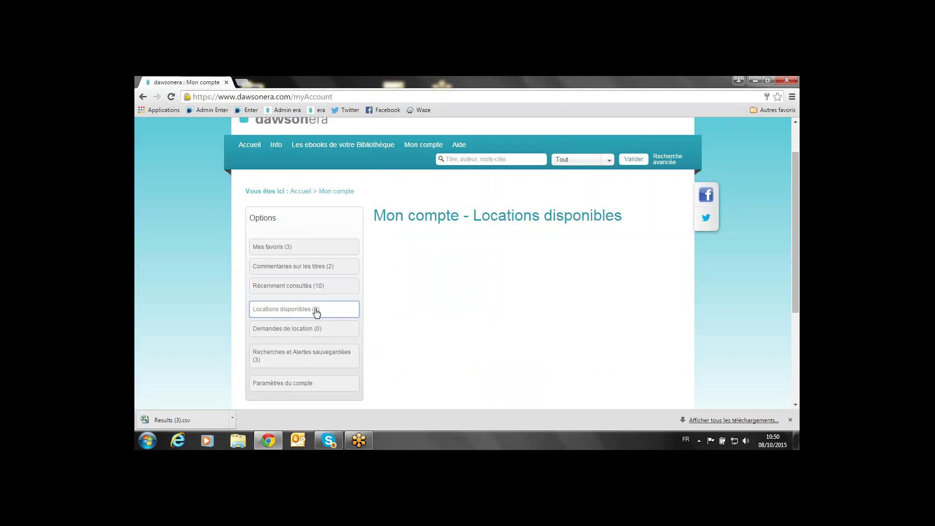
pyautogui.click(320, 357)
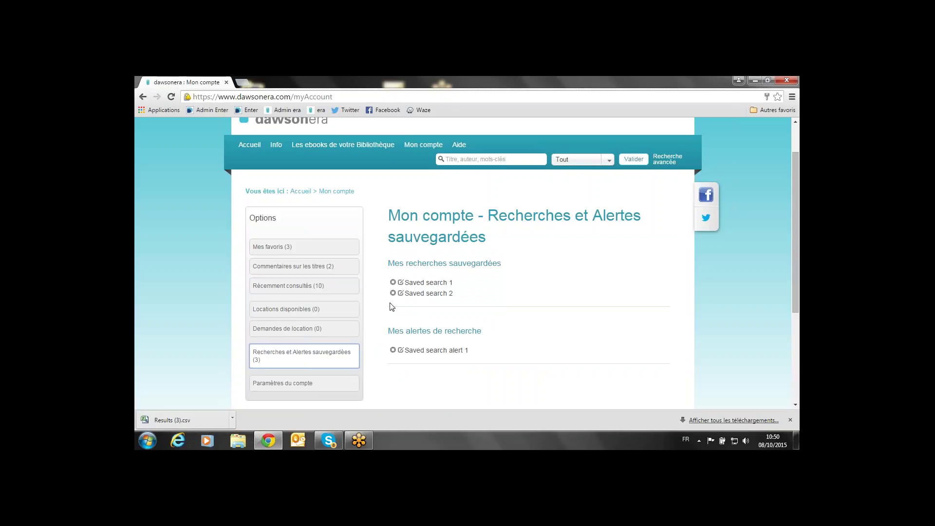
# Step: Open the account settings, check the e-mail field and enable receiving updates and the latest news
pyautogui.click(276, 383)
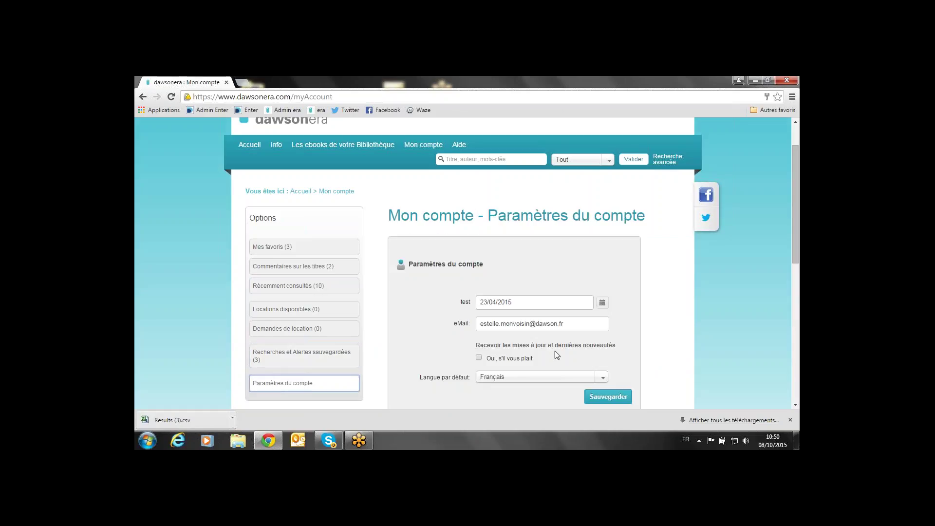
pyautogui.scroll(-1, 560, 348)
pyautogui.click(577, 275)
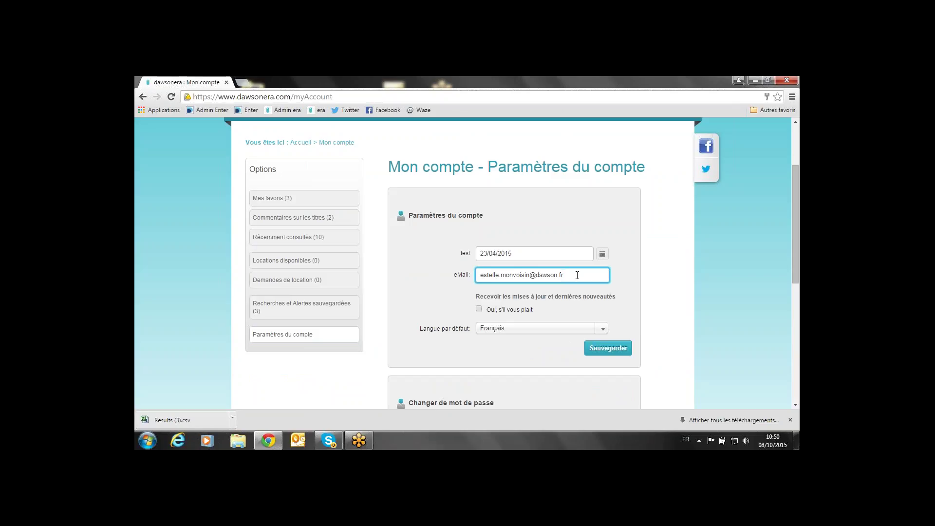
pyautogui.click(578, 276)
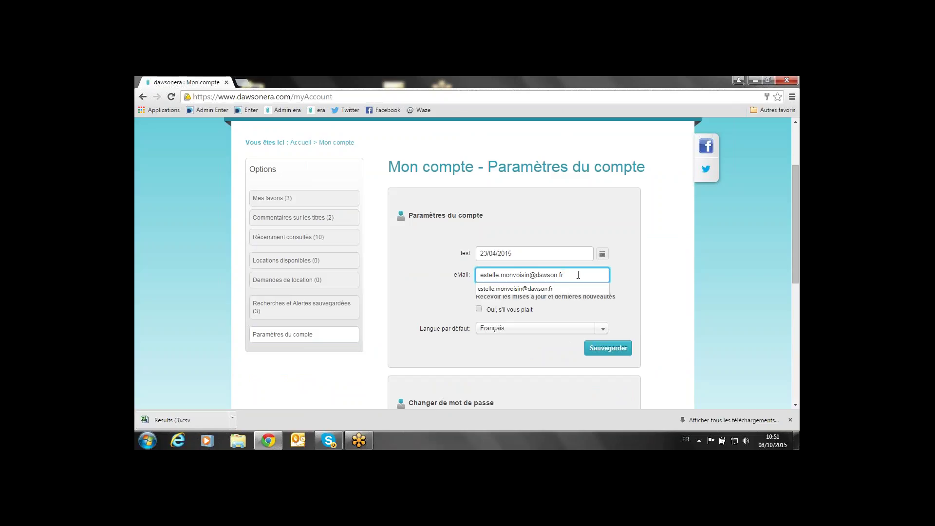
pyautogui.click(479, 310)
pyautogui.click(479, 310)
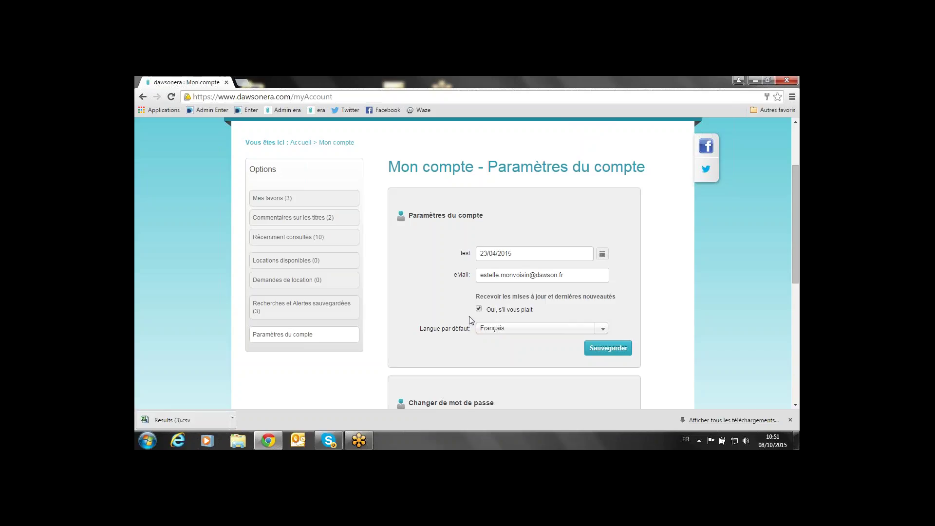
# Step: Open the advanced search form and review its search fields, including ISBN / eISBN
pyautogui.scroll(1, 467, 322)
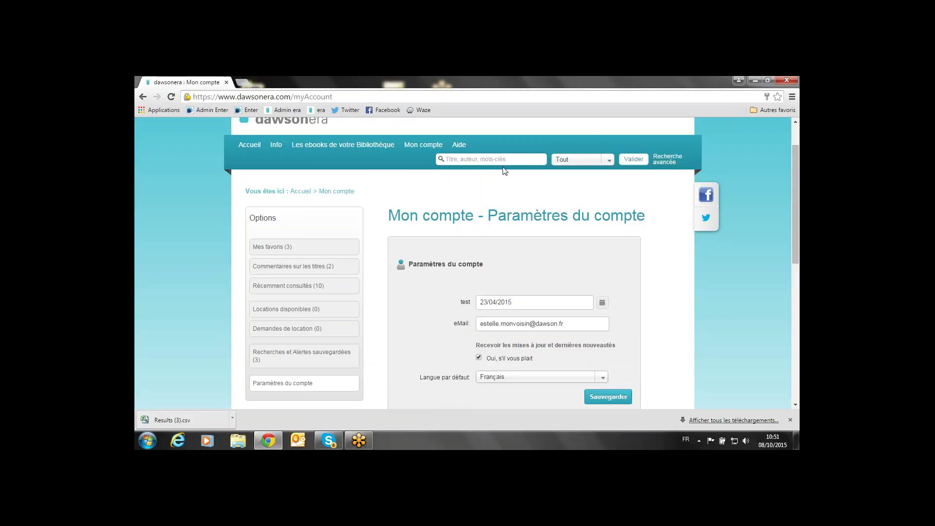
pyautogui.click(491, 159)
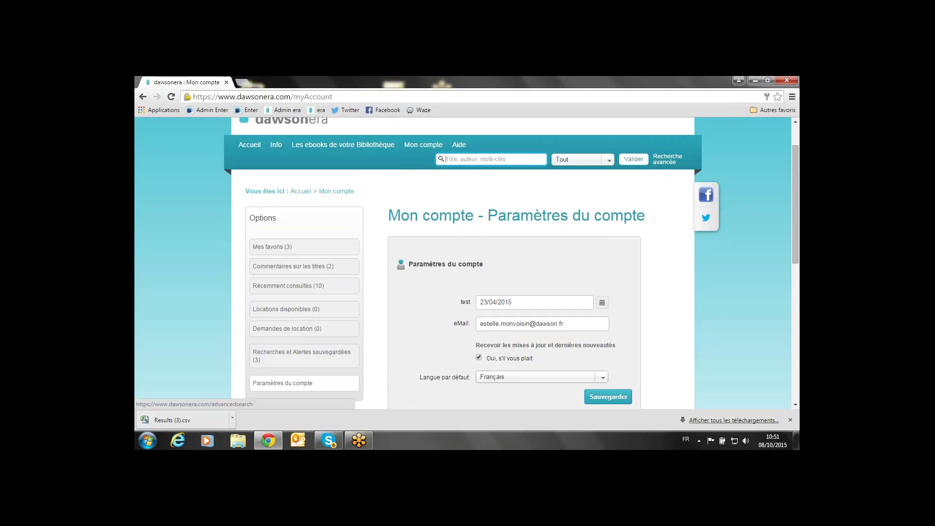
pyautogui.click(667, 159)
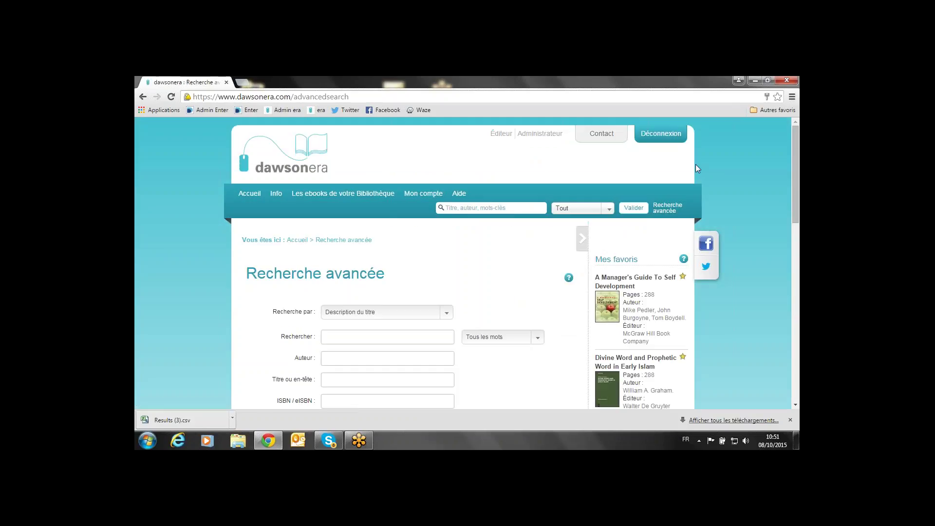
pyautogui.scroll(-3, 695, 165)
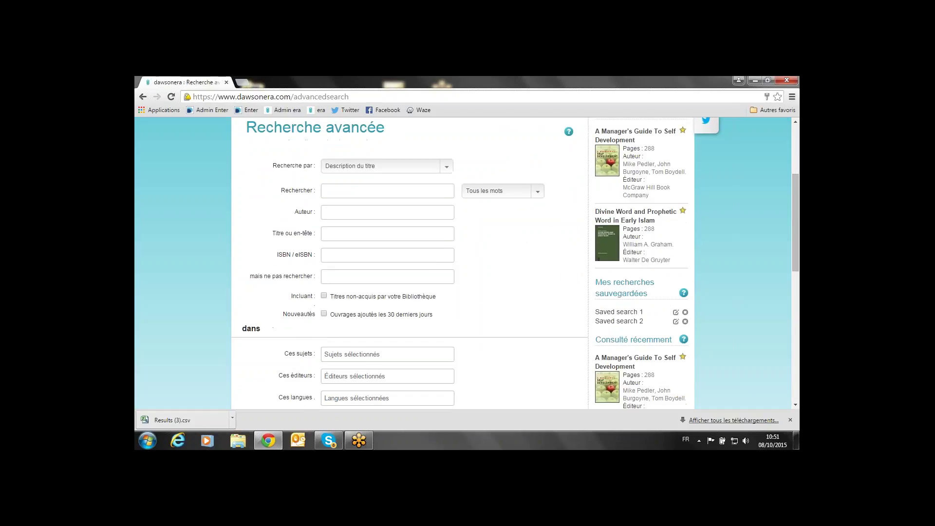
pyautogui.scroll(-1, 373, 203)
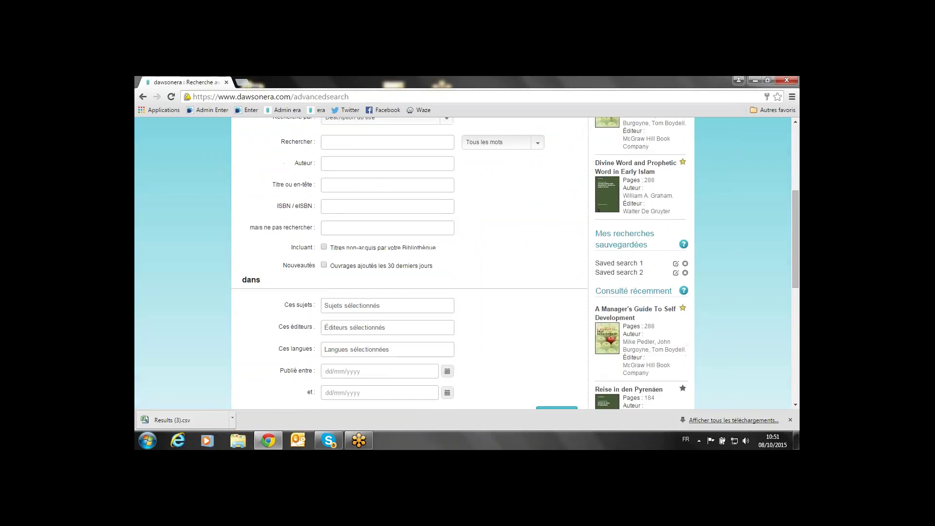
pyautogui.click(373, 203)
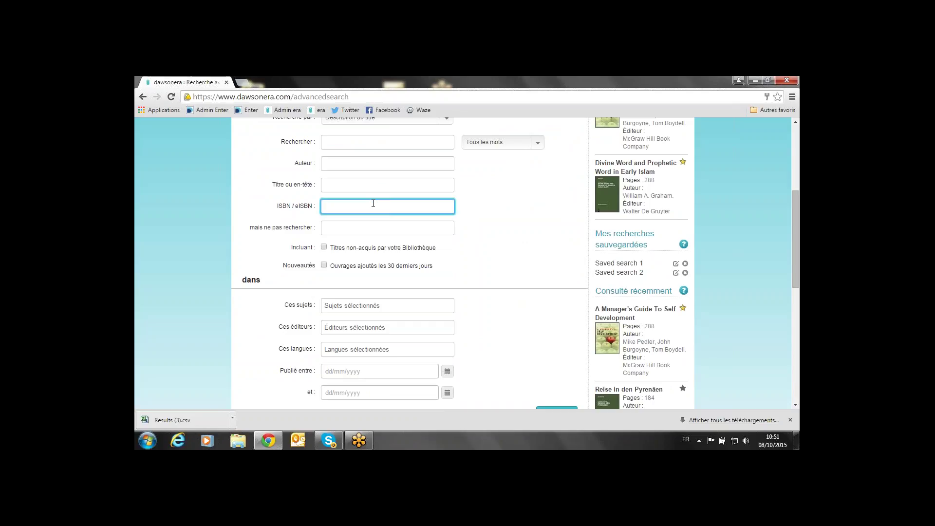
# Step: Set the advanced search criteria to publisher Dunod and subject Sciences sociales, including titles not acquired by the library
pyautogui.click(360, 327)
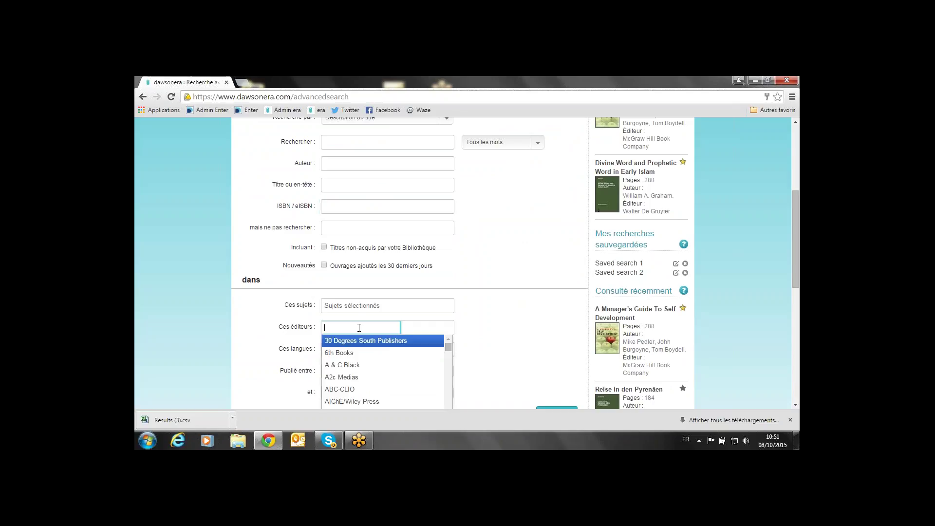
pyautogui.write('dunod')
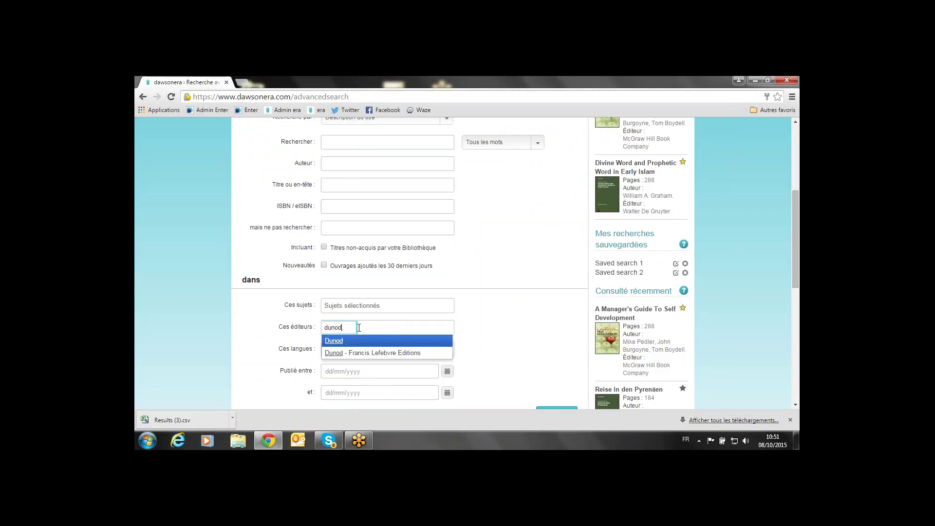
pyautogui.click(360, 341)
pyautogui.click(354, 306)
pyautogui.write('scien')
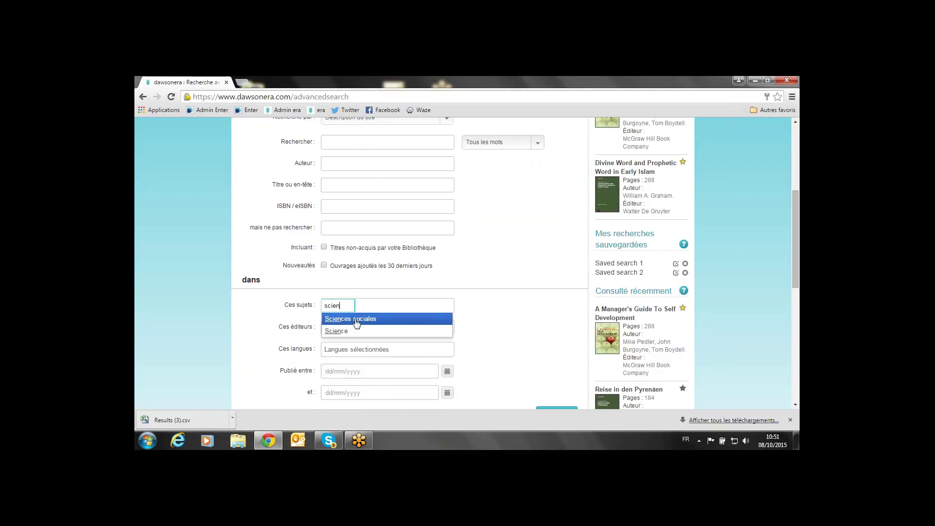
pyautogui.click(353, 319)
pyautogui.click(324, 248)
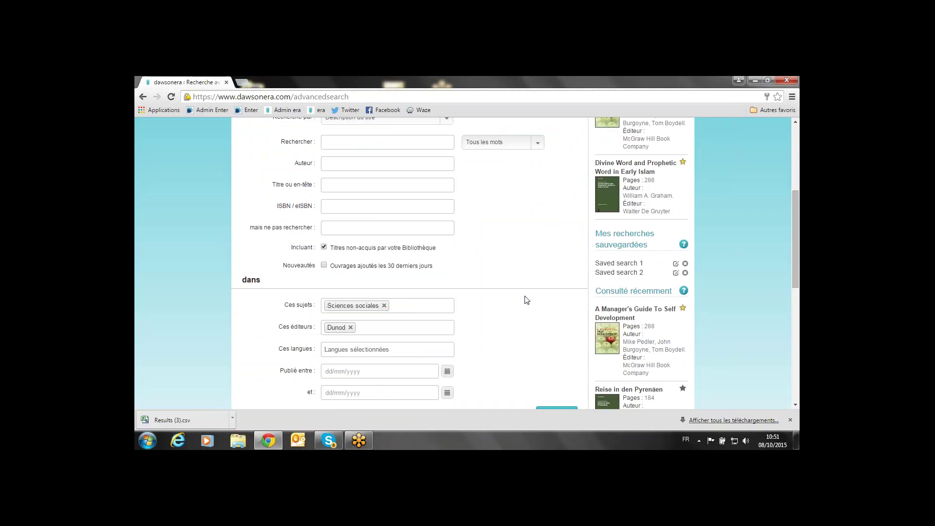
# Step: Run the advanced search for Dunod titles in Sciences sociales, check the sorting options and save the search
pyautogui.scroll(-1, 529, 309)
pyautogui.click(557, 365)
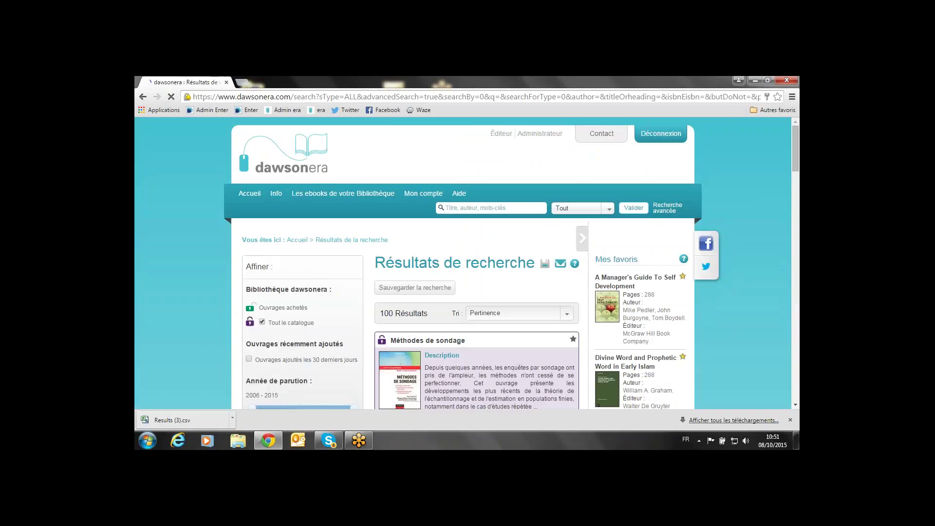
pyautogui.click(568, 315)
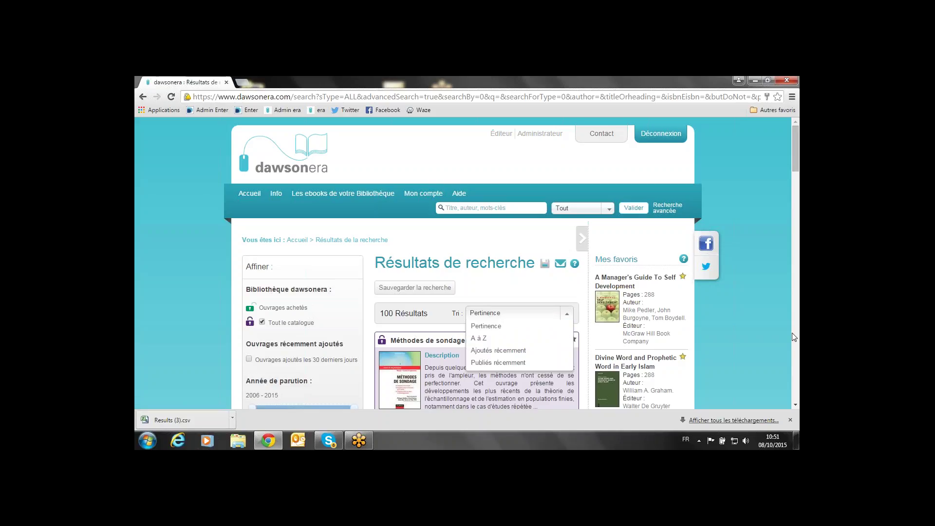
pyautogui.scroll(-2, 785, 331)
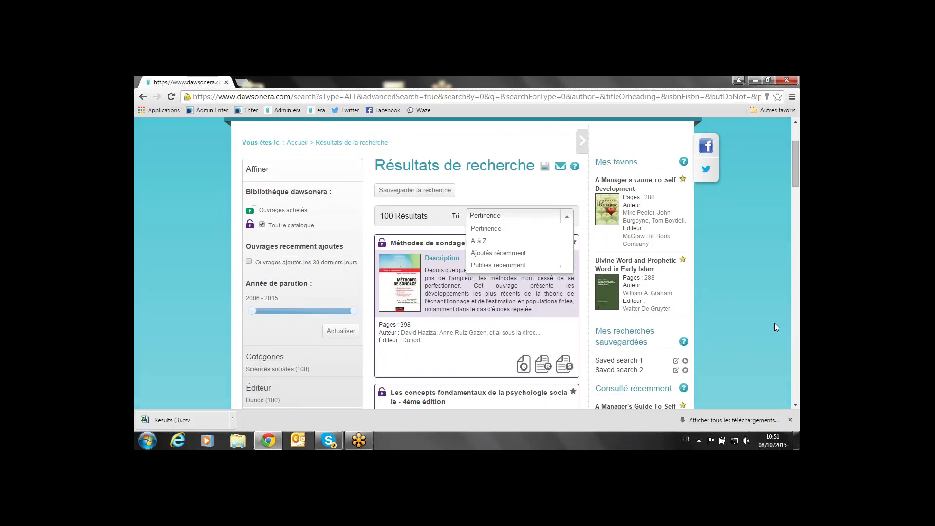
pyautogui.click(412, 194)
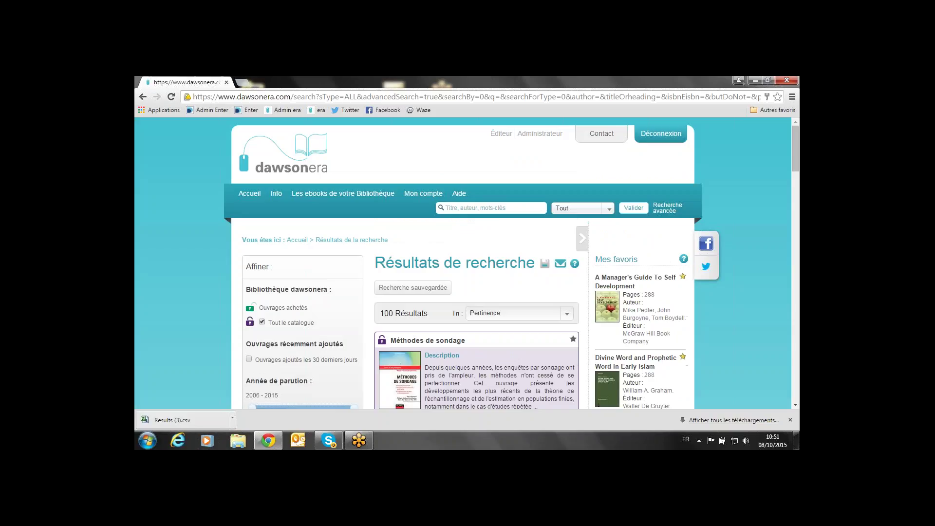
# Step: Rerun Saved search 3 from the account's saved searches and alerts, and save the search from its results page
pyautogui.click(424, 194)
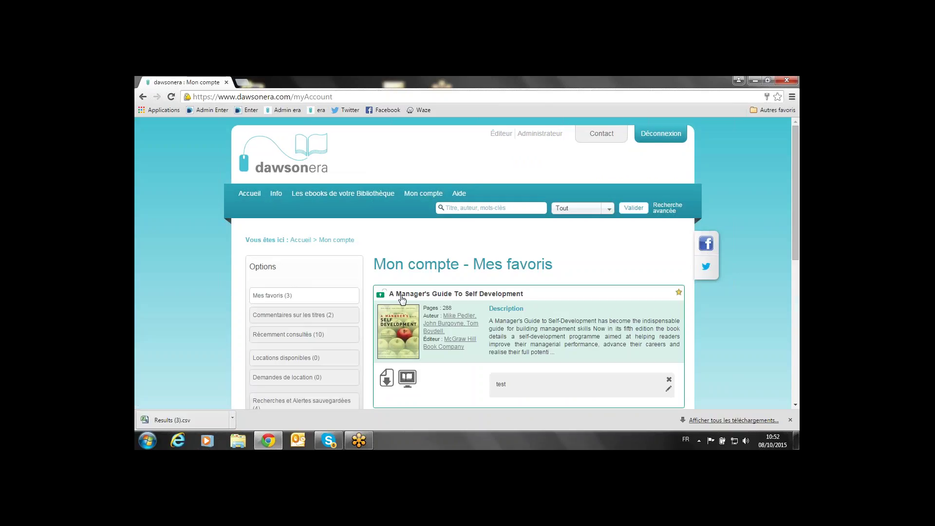
pyautogui.scroll(-1, 400, 336)
pyautogui.click(337, 359)
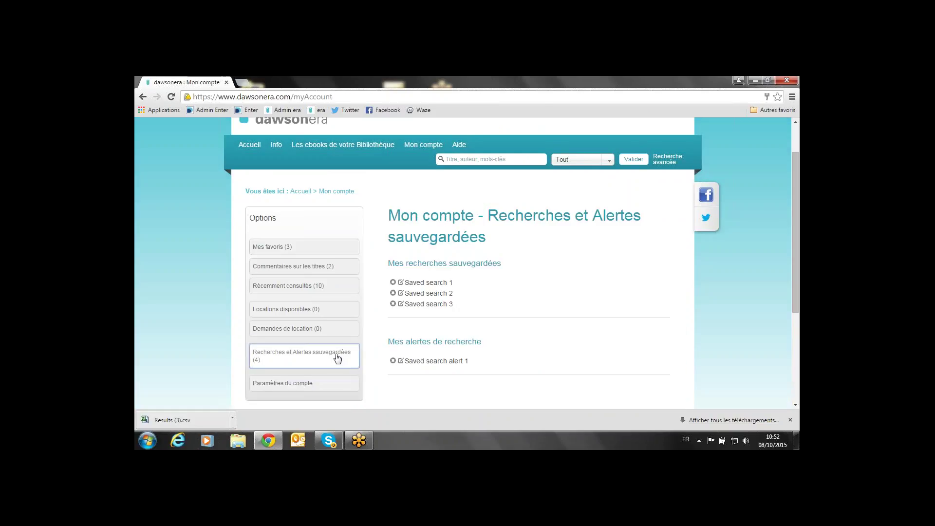
pyautogui.click(444, 305)
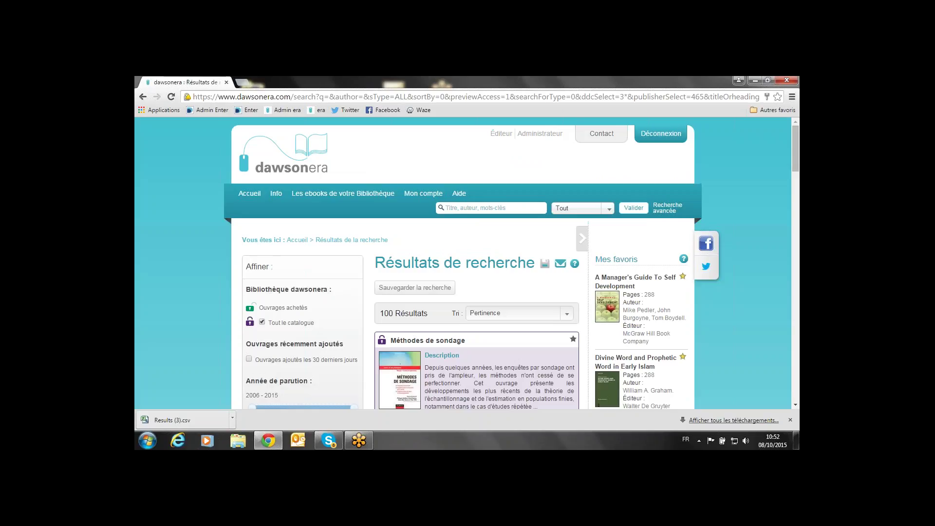
pyautogui.scroll(-1, 583, 299)
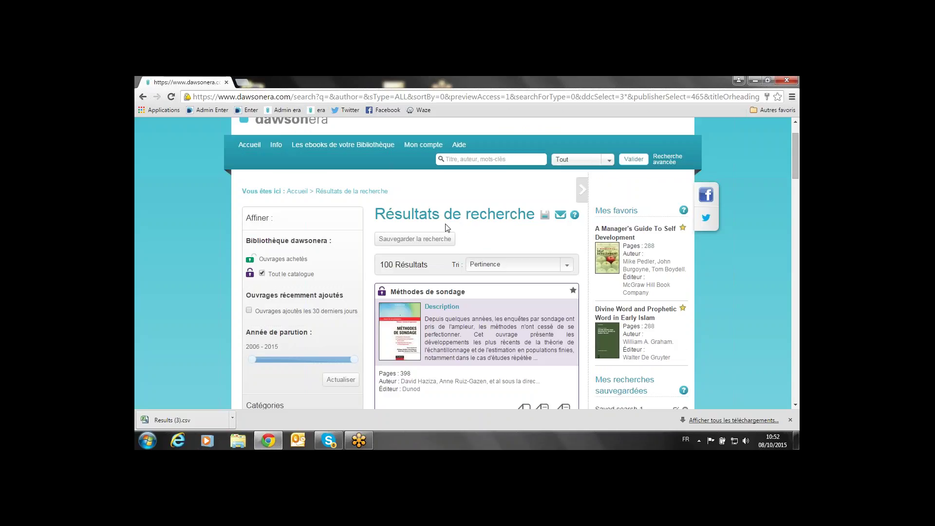
pyautogui.click(439, 239)
# Step: Open the search alert e-mail stored on the desktop, check its link to the new ebooks, and return to the dawsonera results in Chrome
pyautogui.click(755, 80)
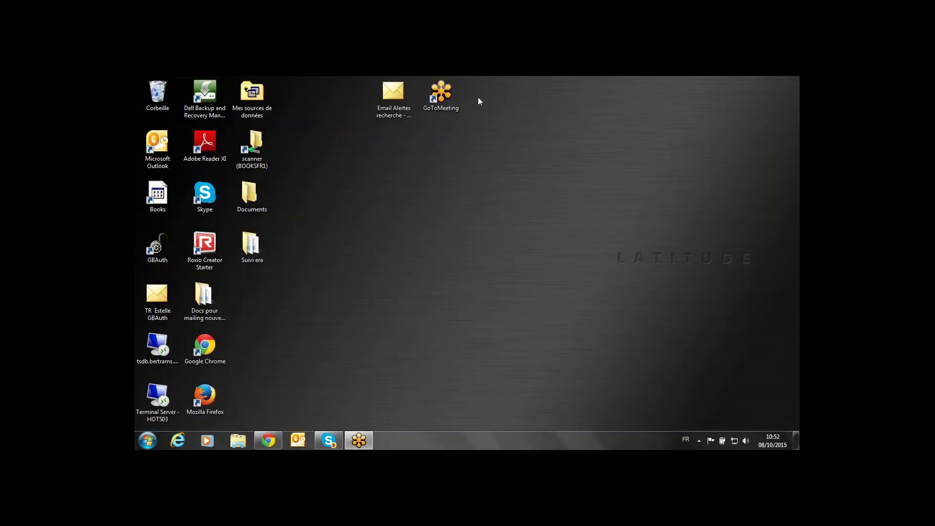
pyautogui.click(399, 95)
pyautogui.doubleClick(400, 96)
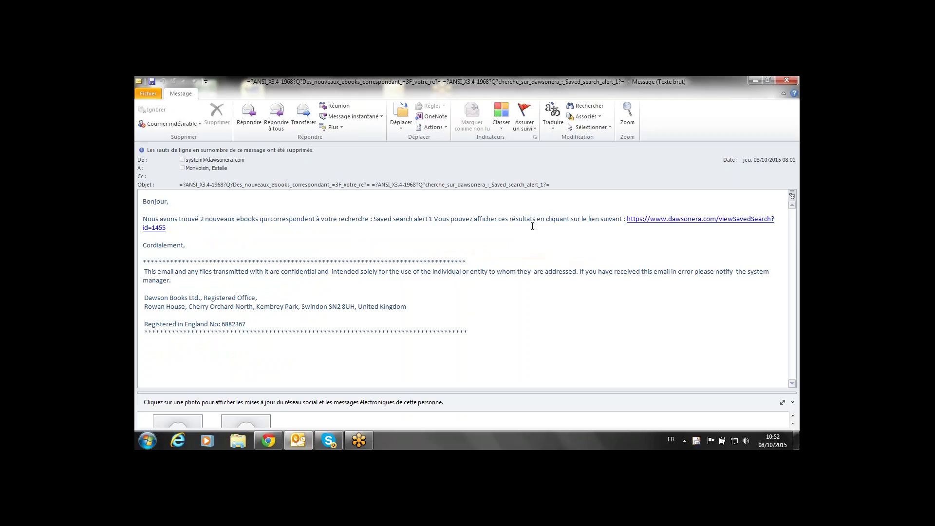
pyautogui.click(756, 80)
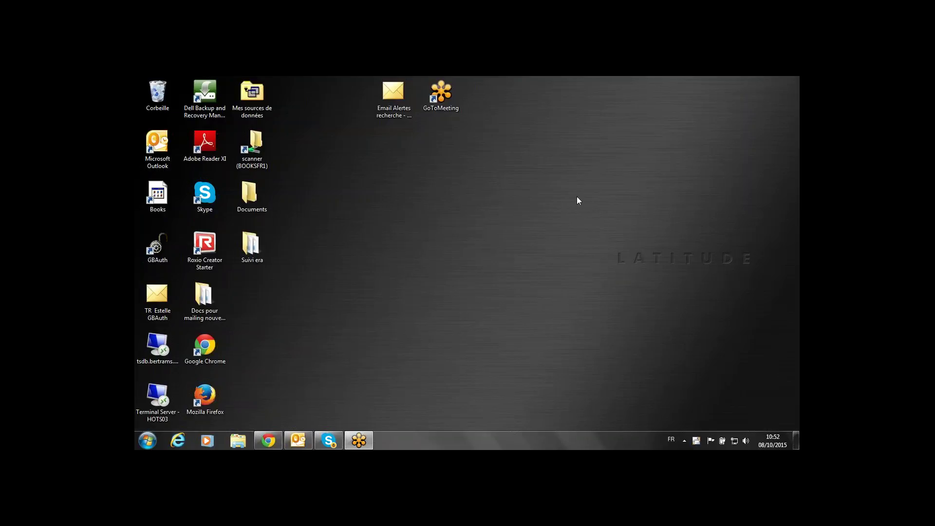
pyautogui.click(271, 439)
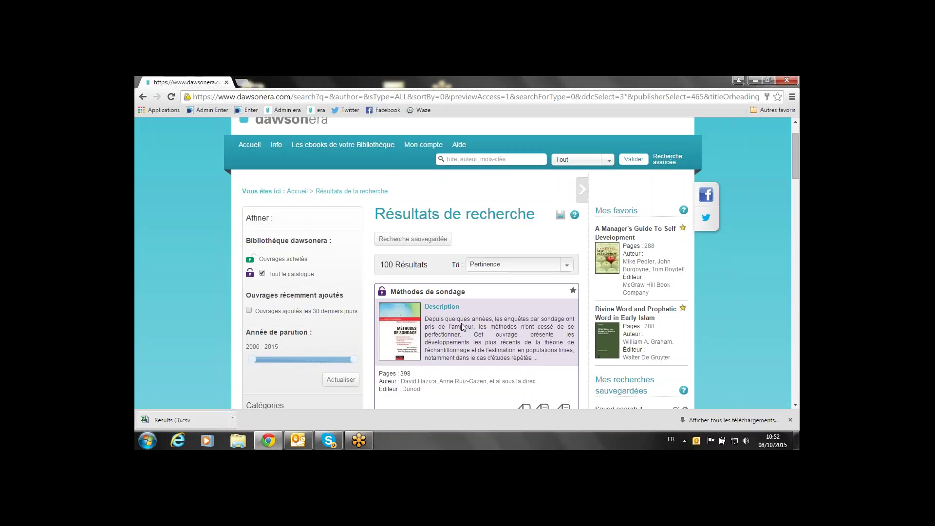
# Step: Search the whole catalogue for ISBNs matching 9782* and save the search
pyautogui.click(532, 160)
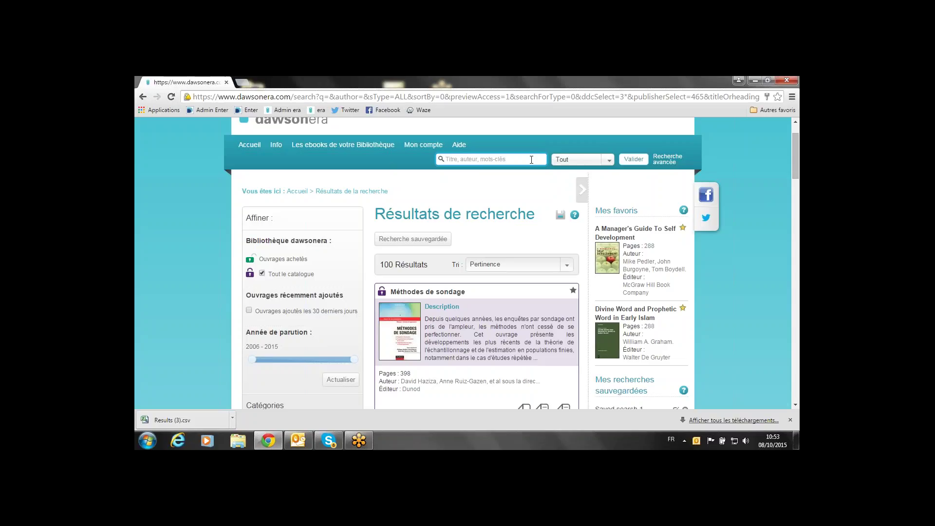
pyautogui.write('9782')
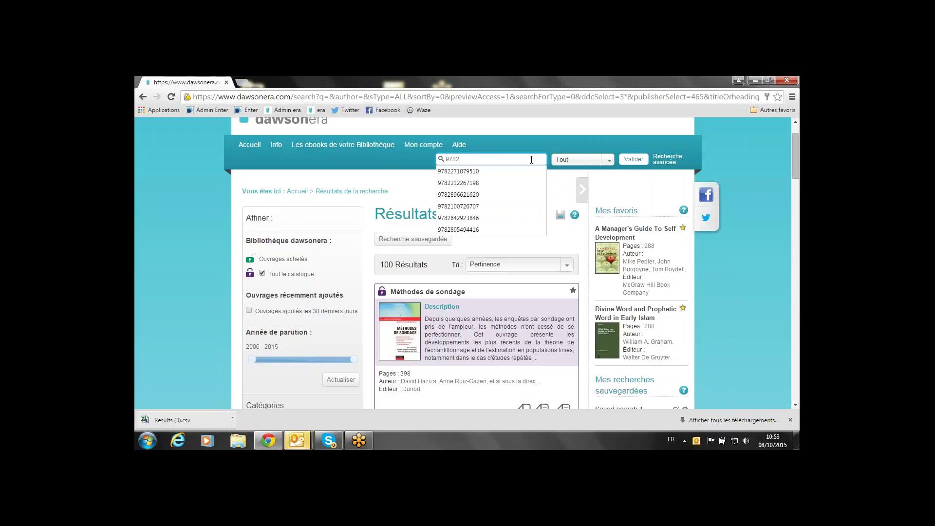
pyautogui.write('*')
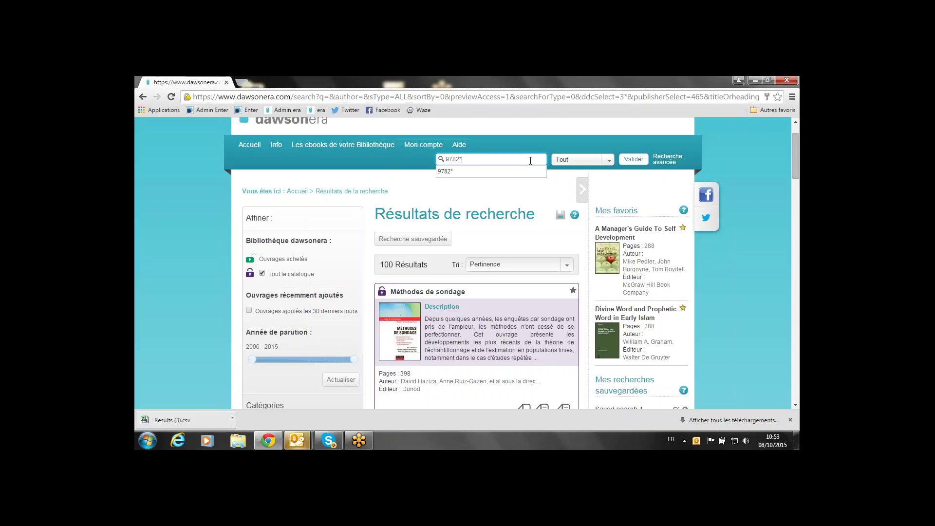
pyautogui.press('Return')
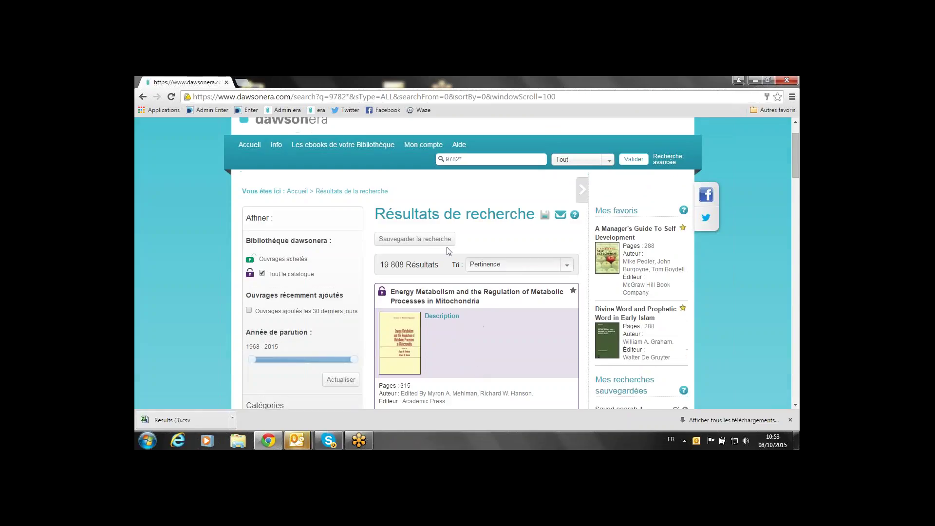
pyautogui.click(439, 239)
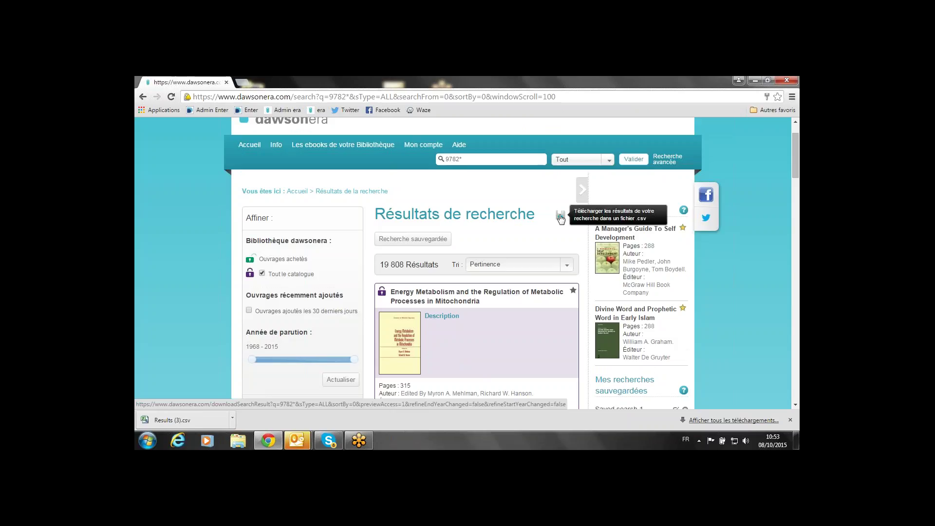
# Step: Review the 9782* results along with their category, publisher and language filters and the saved searches list
pyautogui.scroll(-5, 564, 227)
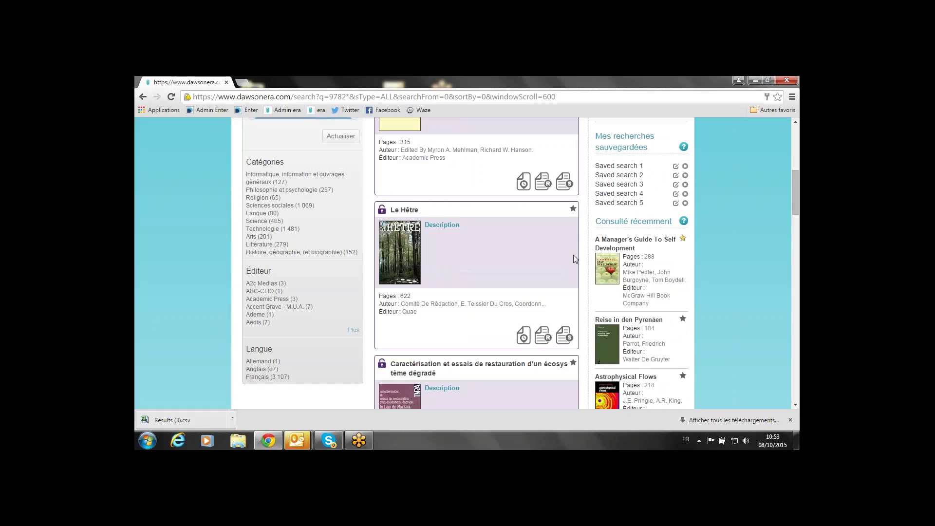
pyautogui.scroll(1, 573, 255)
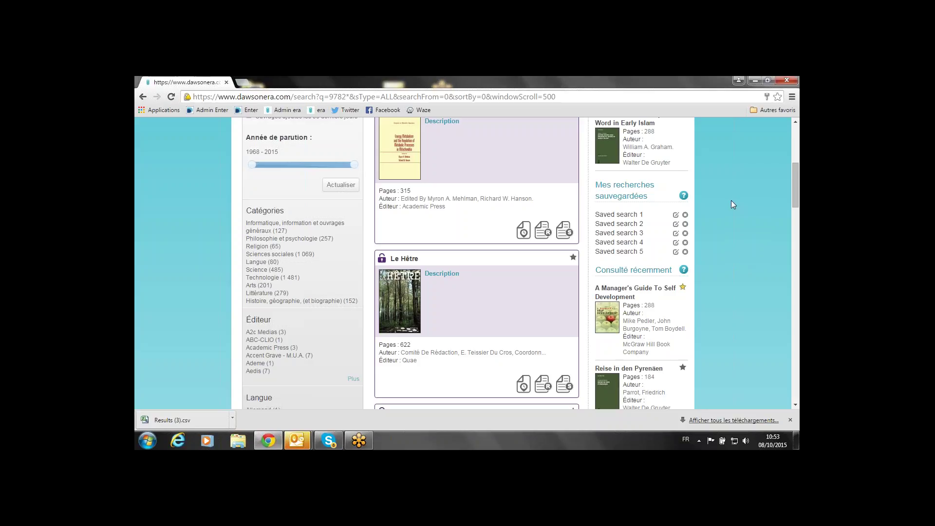
pyautogui.scroll(4, 732, 200)
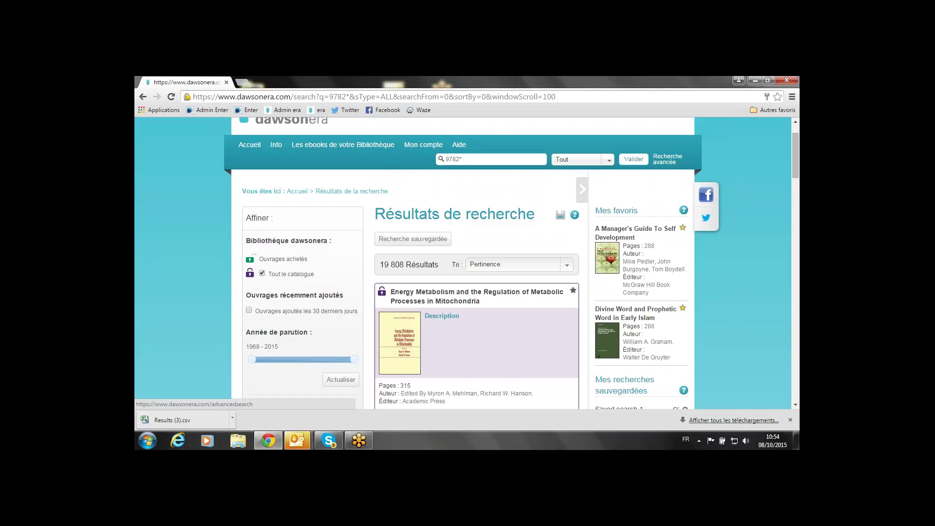
# Step: In a new advanced search, include titles not acquired by the library and works added in the last 30 days, and activate the ISBN / eISBN field
pyautogui.click(668, 159)
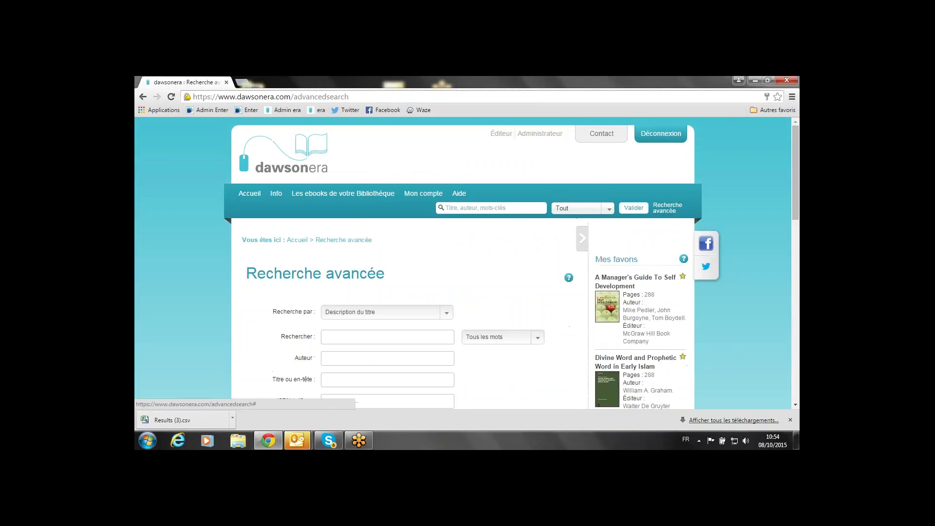
pyautogui.scroll(-4, 432, 349)
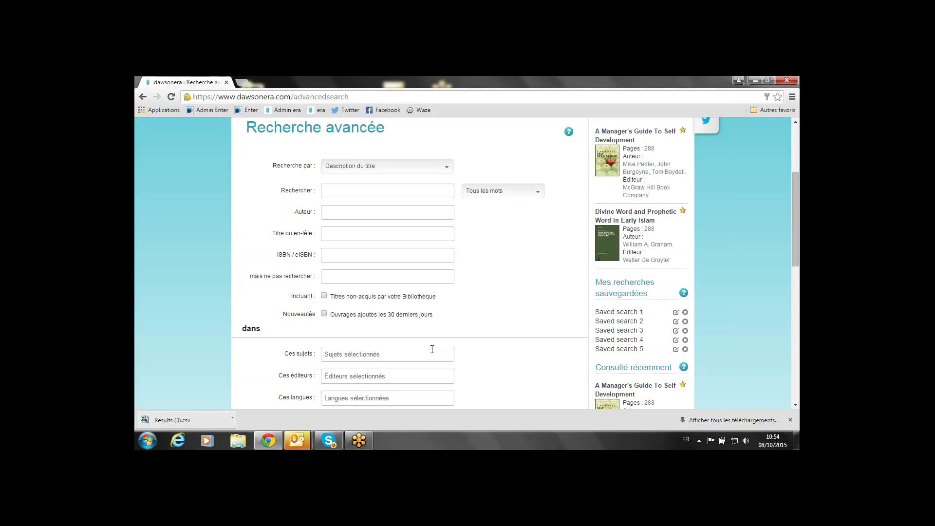
pyautogui.click(325, 315)
pyautogui.click(324, 296)
pyautogui.scroll(-2, 395, 347)
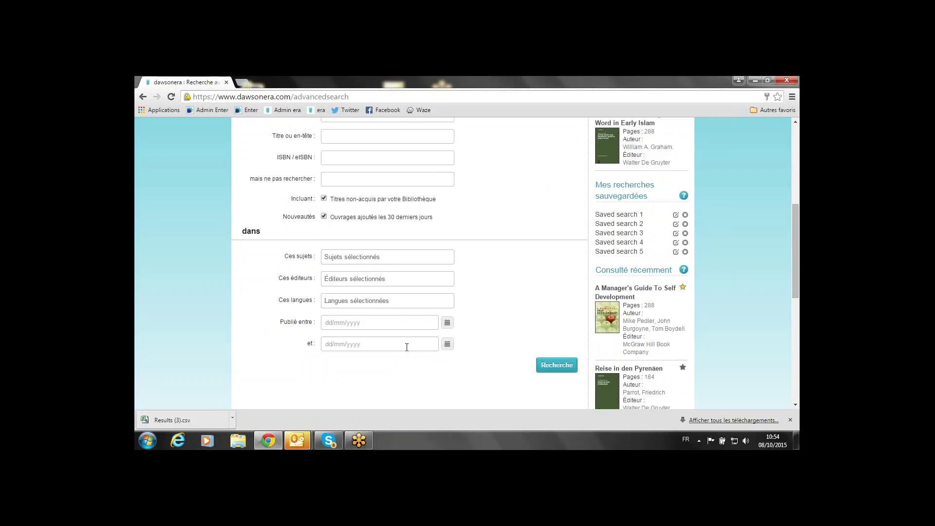
pyautogui.scroll(2, 407, 347)
pyautogui.click(358, 275)
pyautogui.click(354, 255)
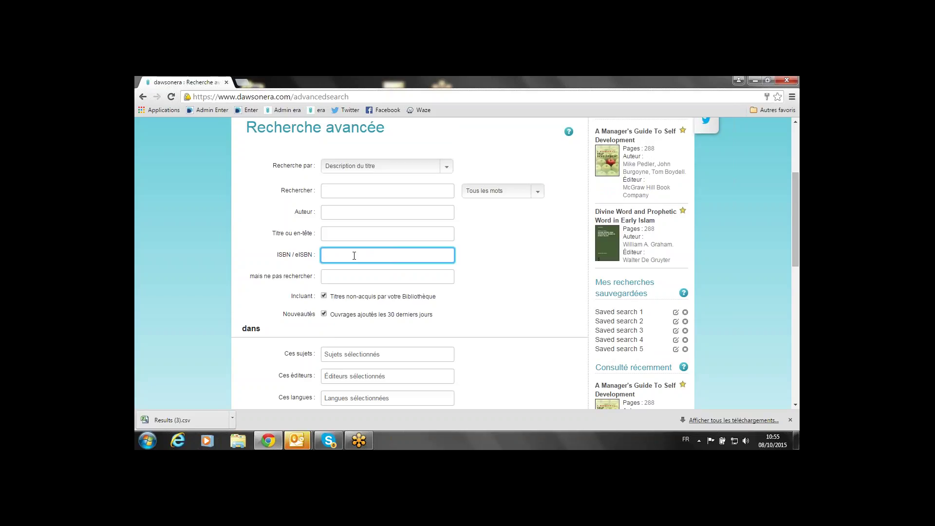
# Step: Return to the portal's home page and view its subject filters, news and saved searches
pyautogui.scroll(3, 482, 290)
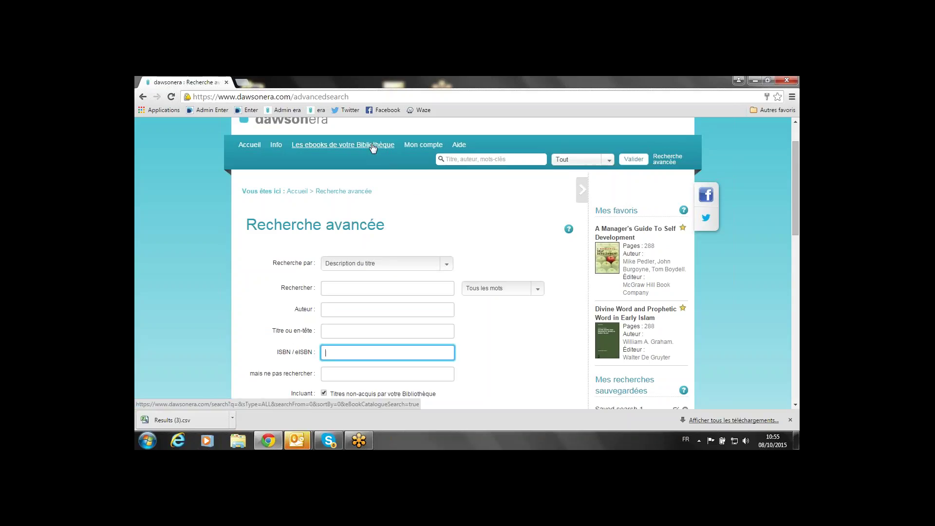
pyautogui.scroll(1, 455, 240)
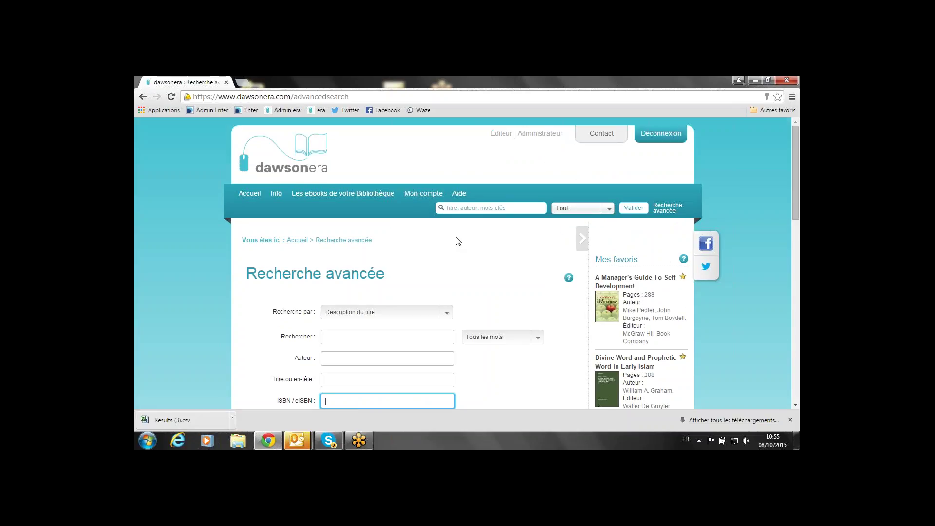
pyautogui.click(358, 444)
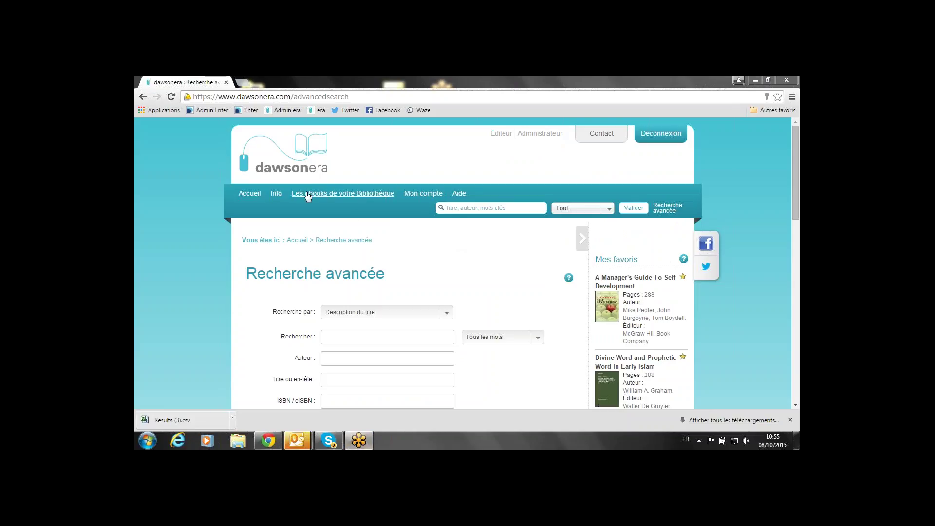
pyautogui.click(249, 193)
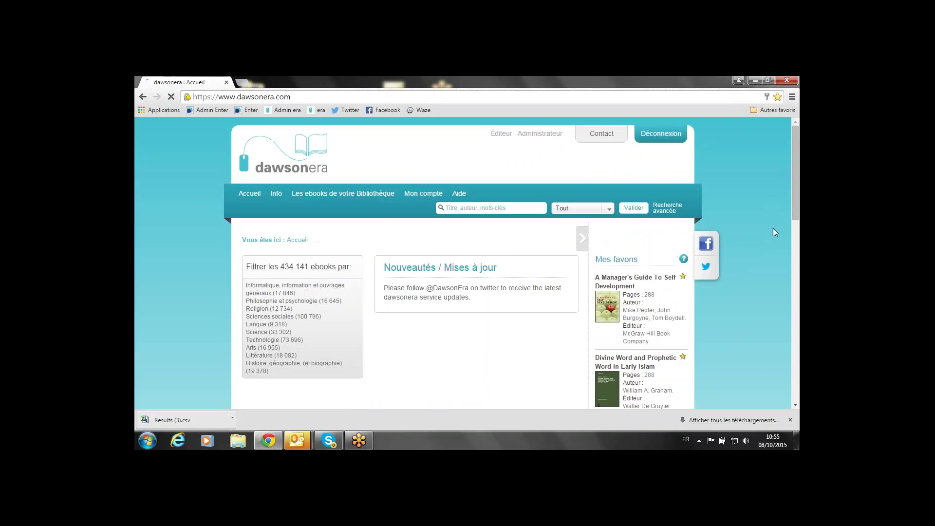
pyautogui.scroll(-1, 774, 231)
pyautogui.scroll(-1, 776, 237)
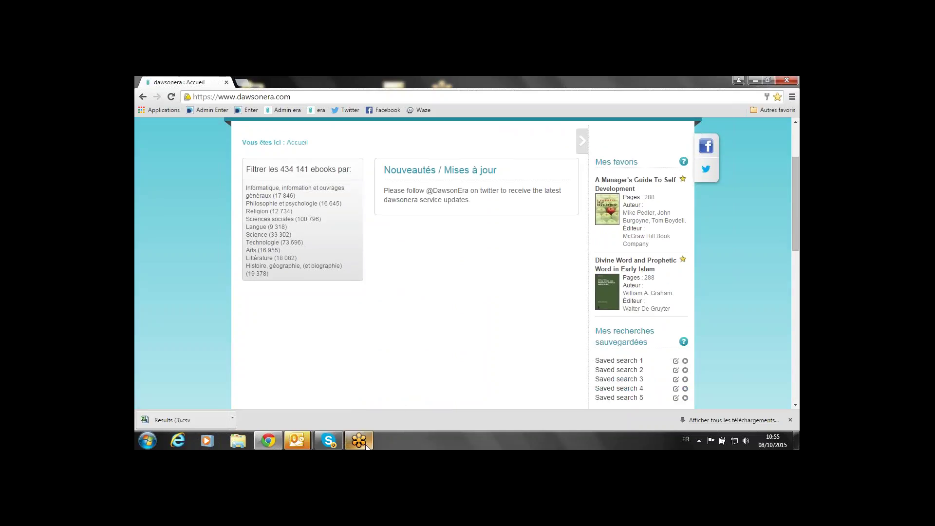
# Step: Minimize the browser and the Outlook reminders window to show the desktop
pyautogui.moveTo(365, 443)
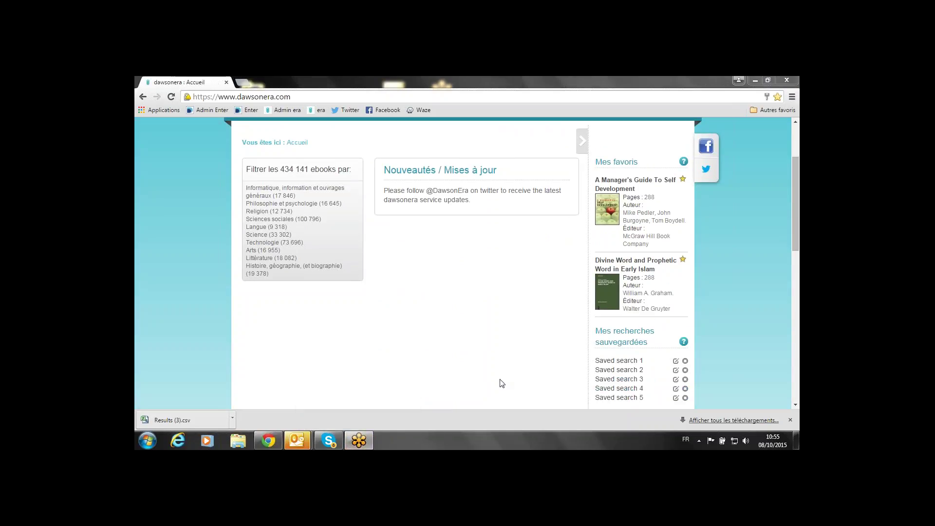
pyautogui.click(753, 79)
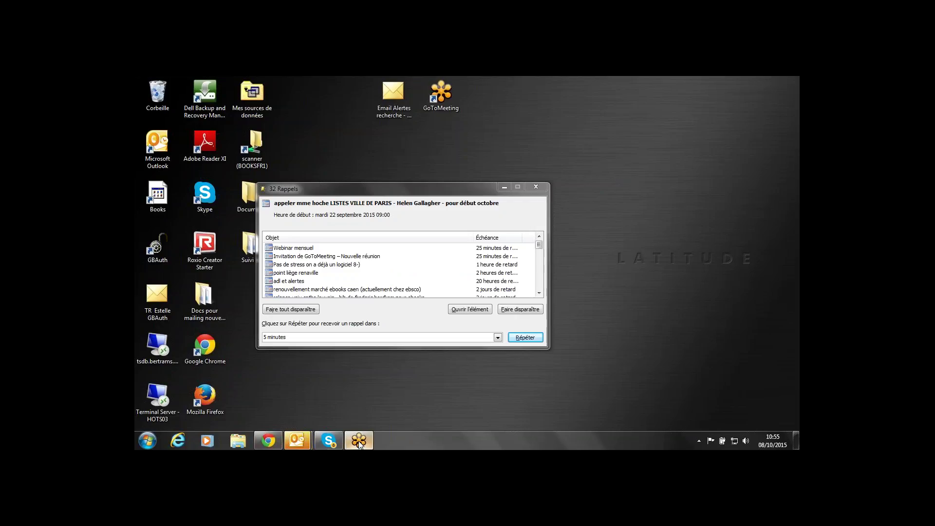
pyautogui.click(505, 187)
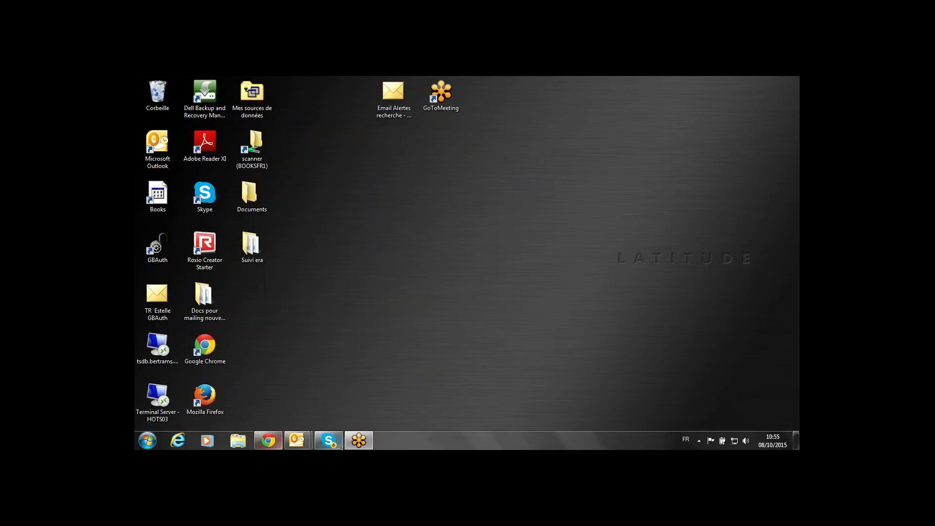